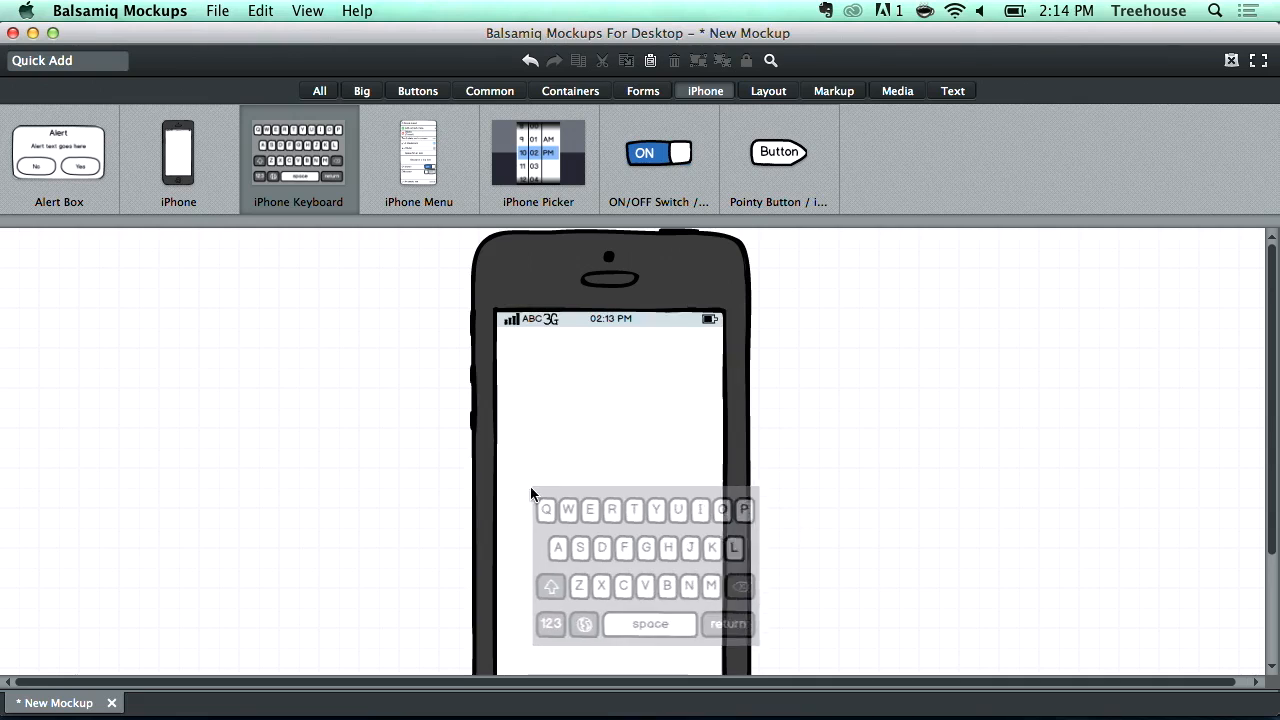
- Move the iPhone keyboard down to the bottom of the phone screen
scroll(808, 500, "down", 4)
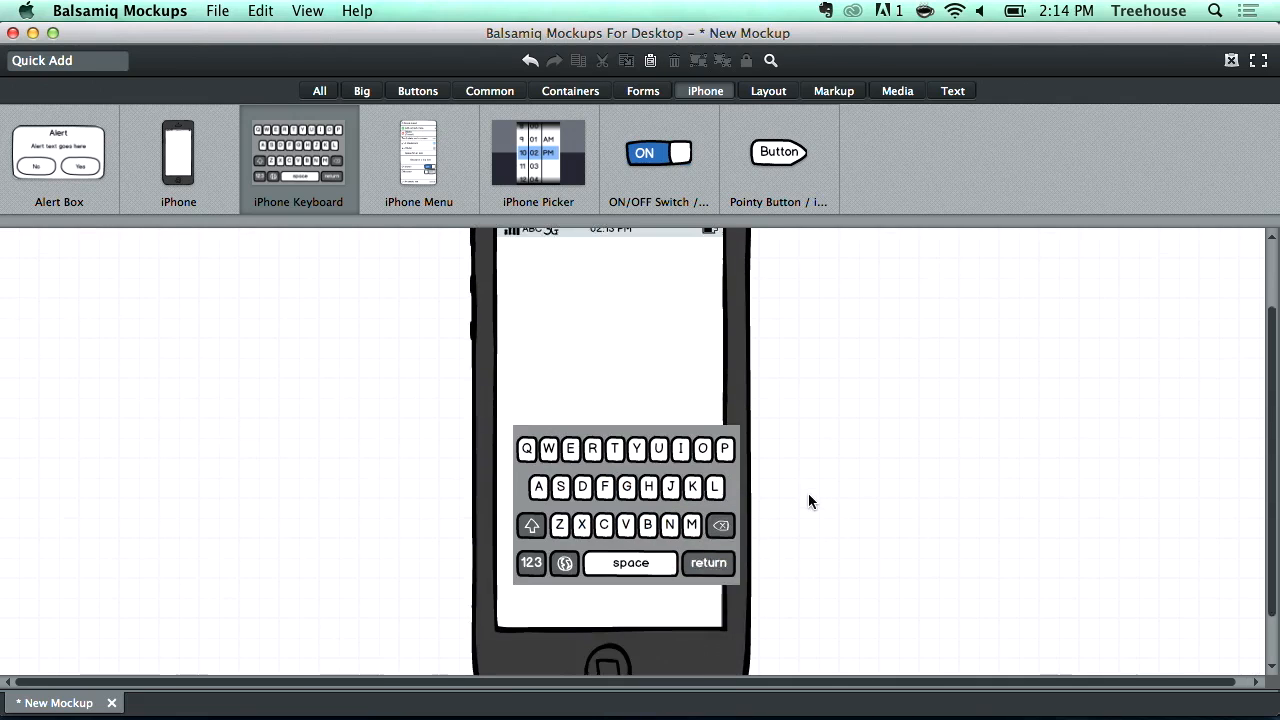
left_click_drag(693, 461, 679, 512)
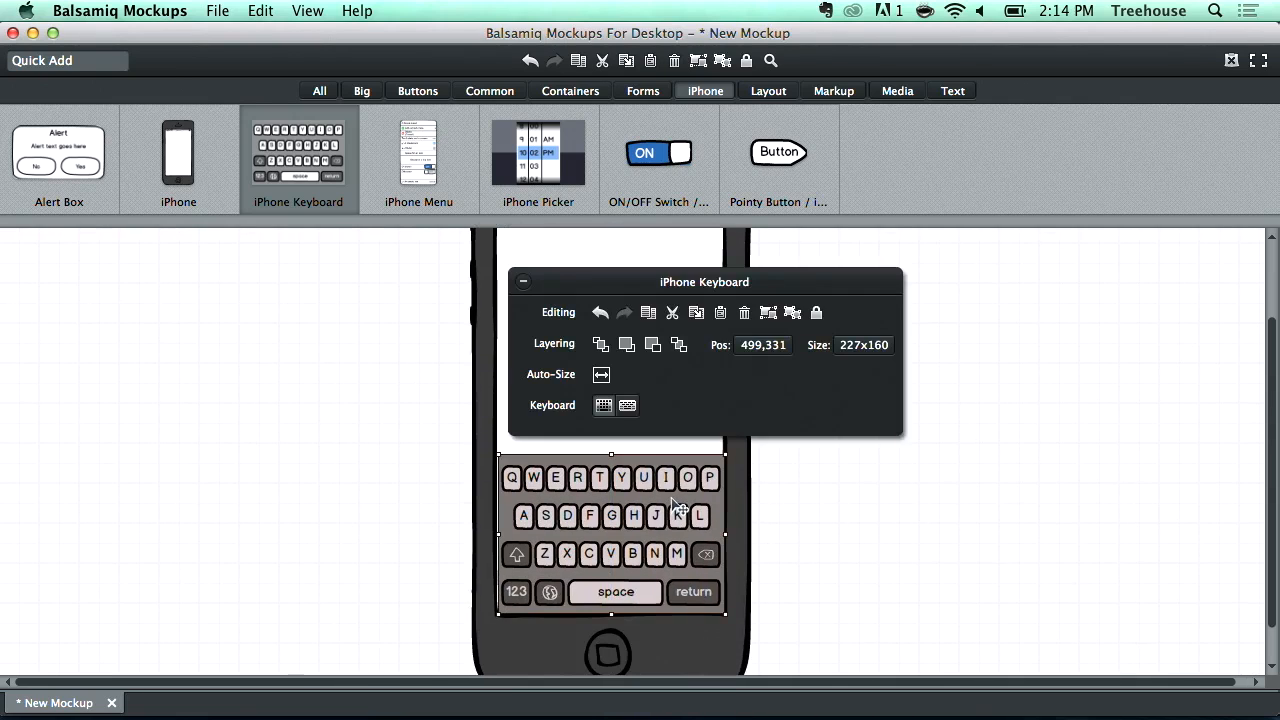
- Add an Alert Box near the top of the iPhone screen
left_click_drag(66, 154, 511, 248)
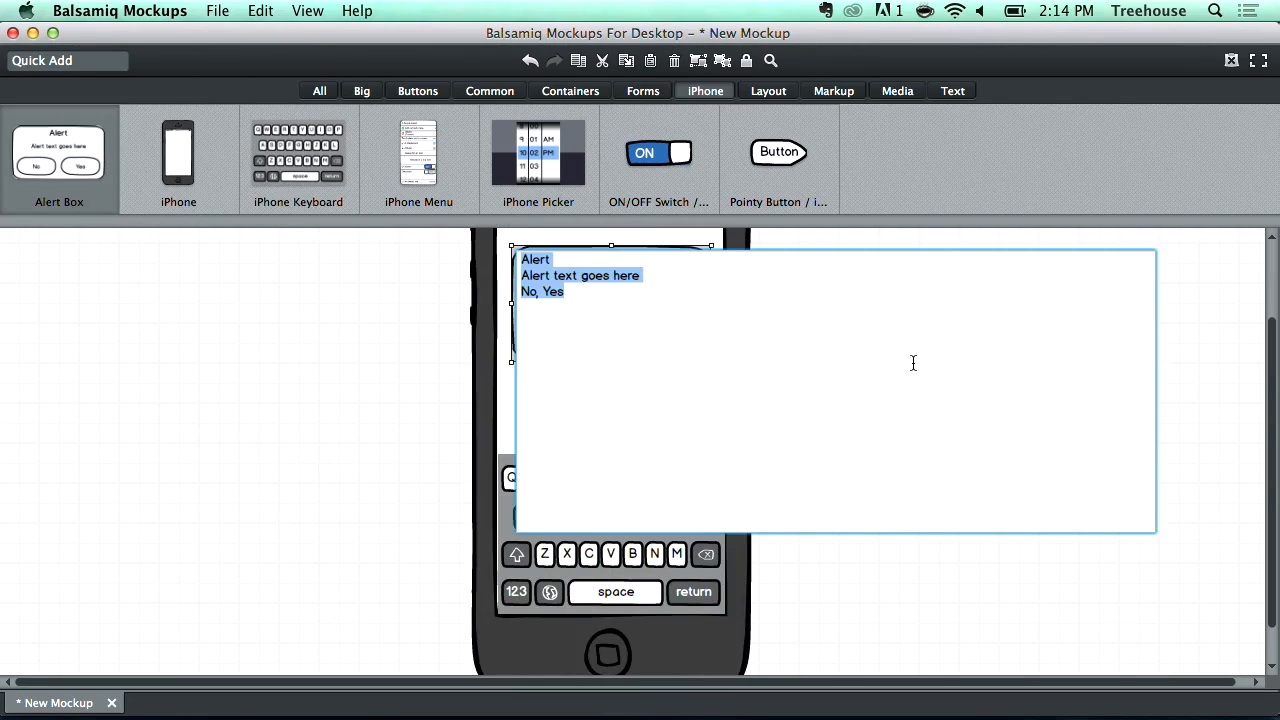
key("Escape")
left_click(904, 354)
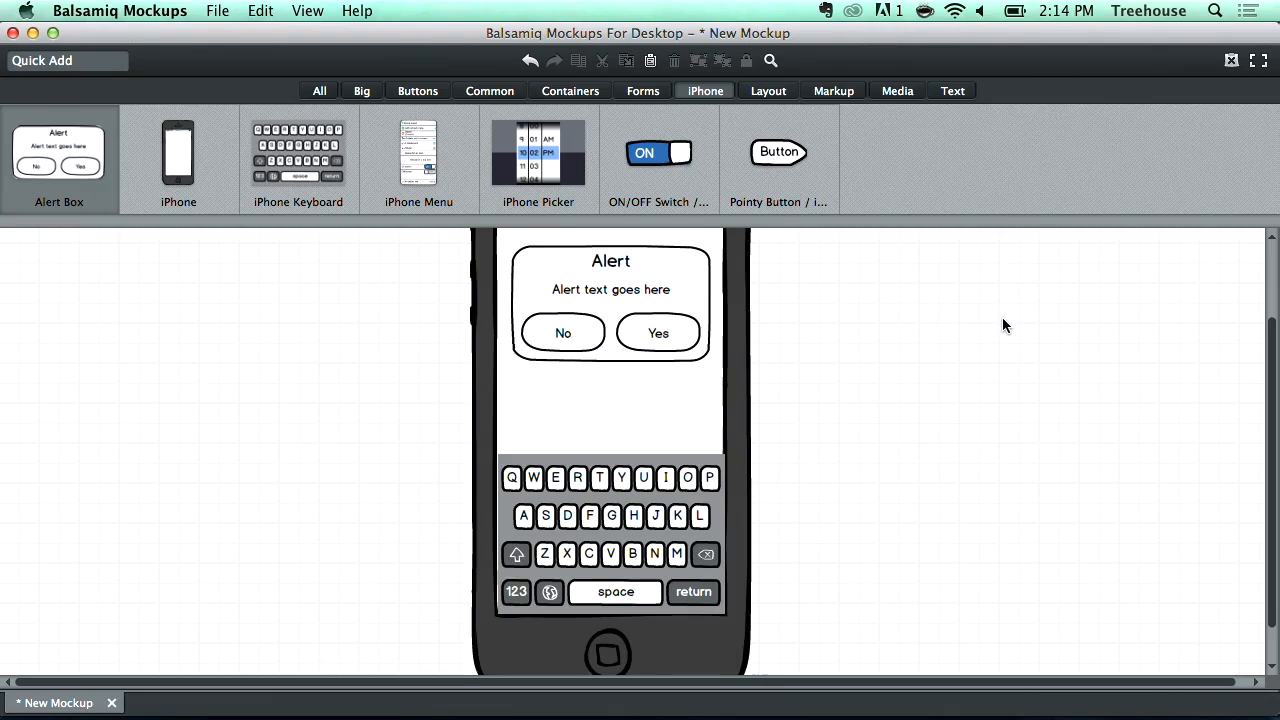
- Select and delete all elements of the existing iPhone mockup, clearing the canvas
scroll(1002, 317, "up", 4)
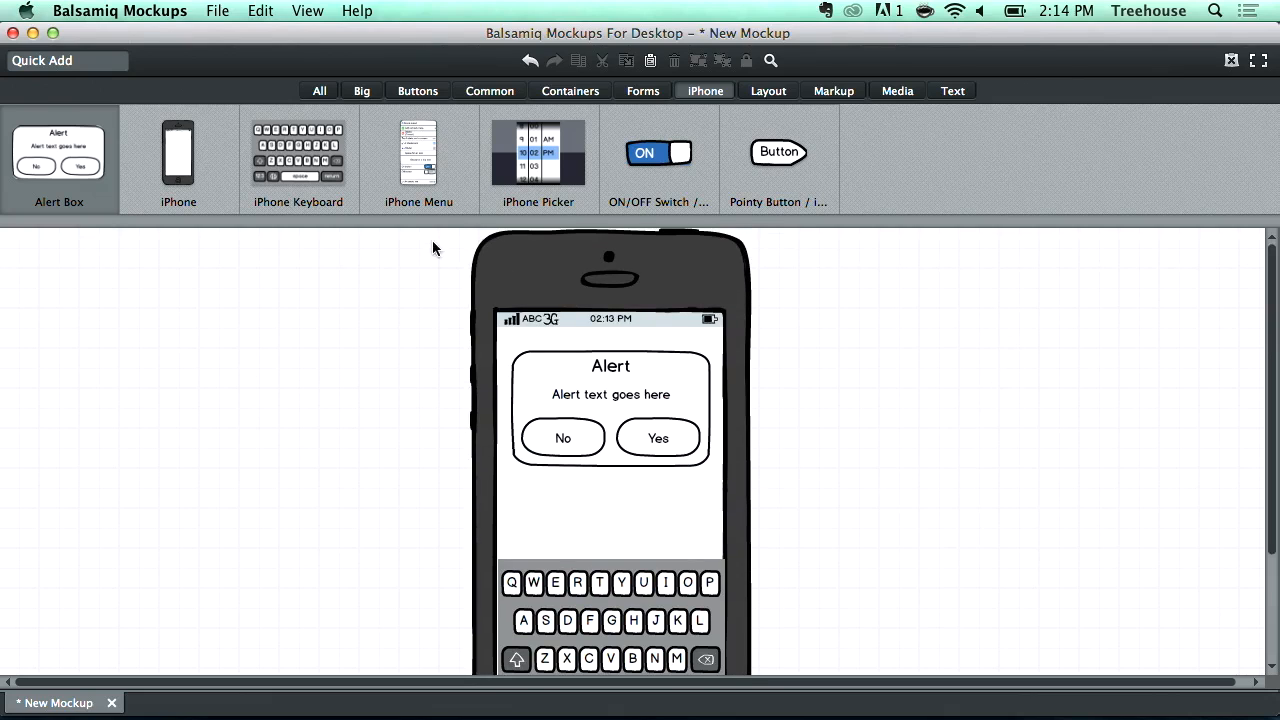
left_click_drag(809, 284, 376, 688)
key("Delete")
left_click(651, 529)
key("Delete")
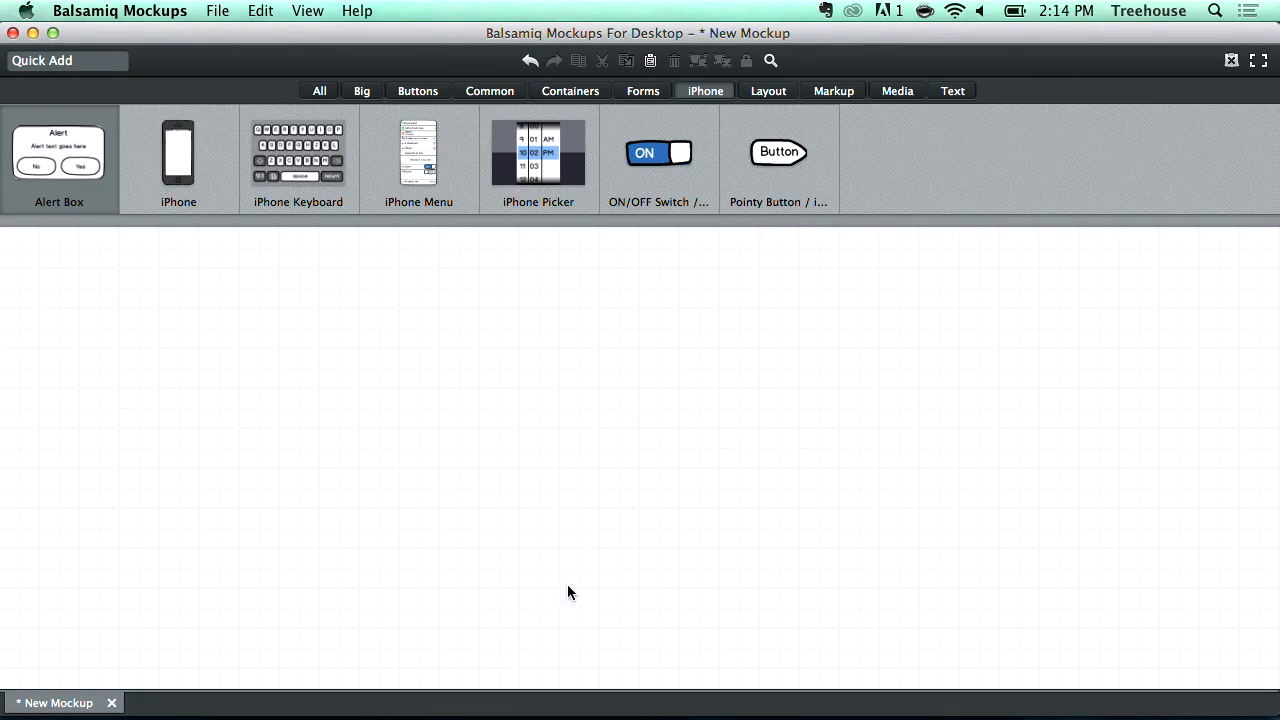
- Place a Browser Window from the full component library and resize it to span most of the canvas
left_click(314, 90)
left_click_drag(523, 160, 273, 263)
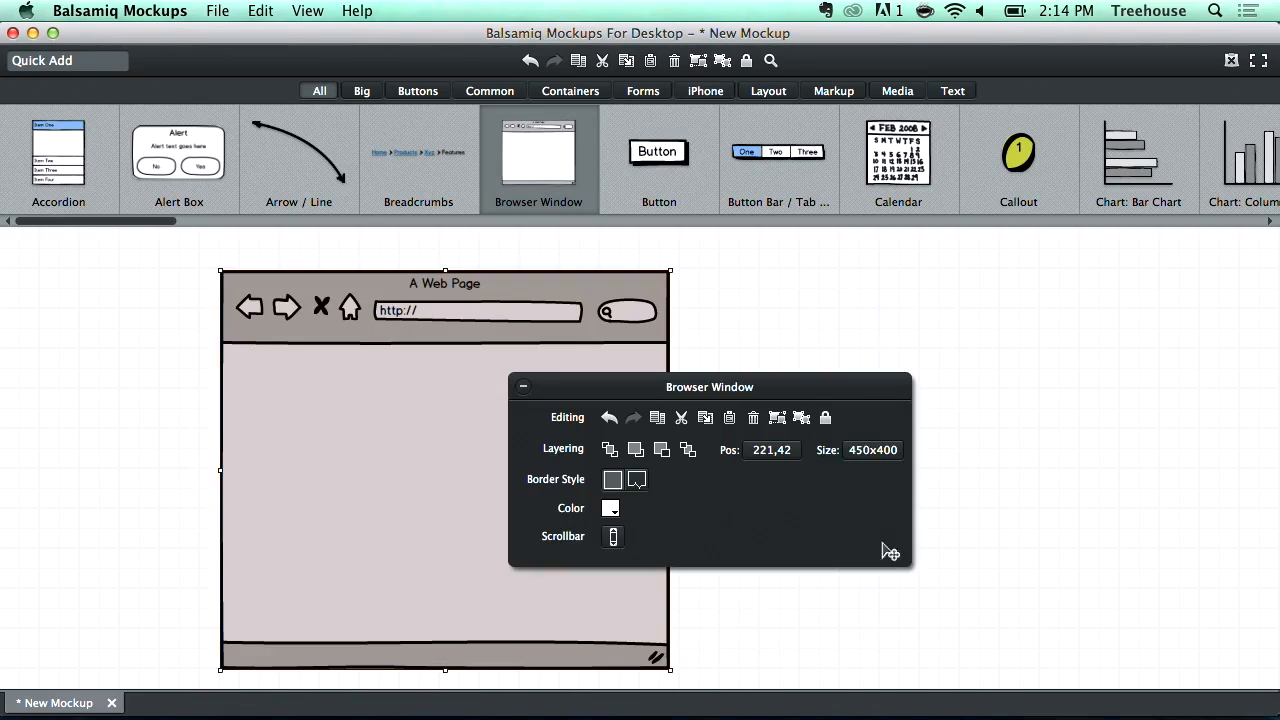
left_click_drag(724, 661, 1170, 665)
left_click_drag(833, 334, 769, 304)
mouse_move(631, 623)
left_mouse_down()
mouse_move(634, 677)
mouse_move(632, 645)
left_mouse_up()
left_click(18, 366)
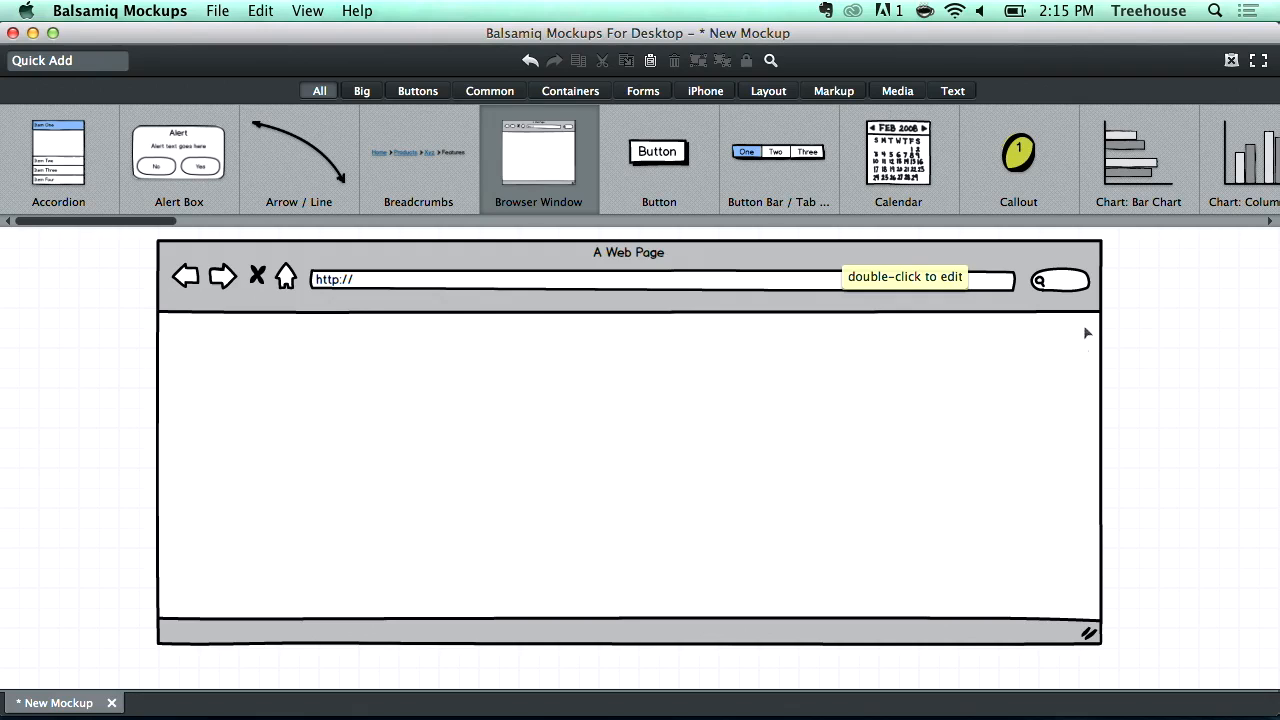
- Add a Calendar, a Button and a Button Bar inside the browser window and reposition the calendar
left_click_drag(898, 152, 897, 489)
left_click_drag(660, 137, 332, 478)
left_click_drag(785, 155, 507, 416)
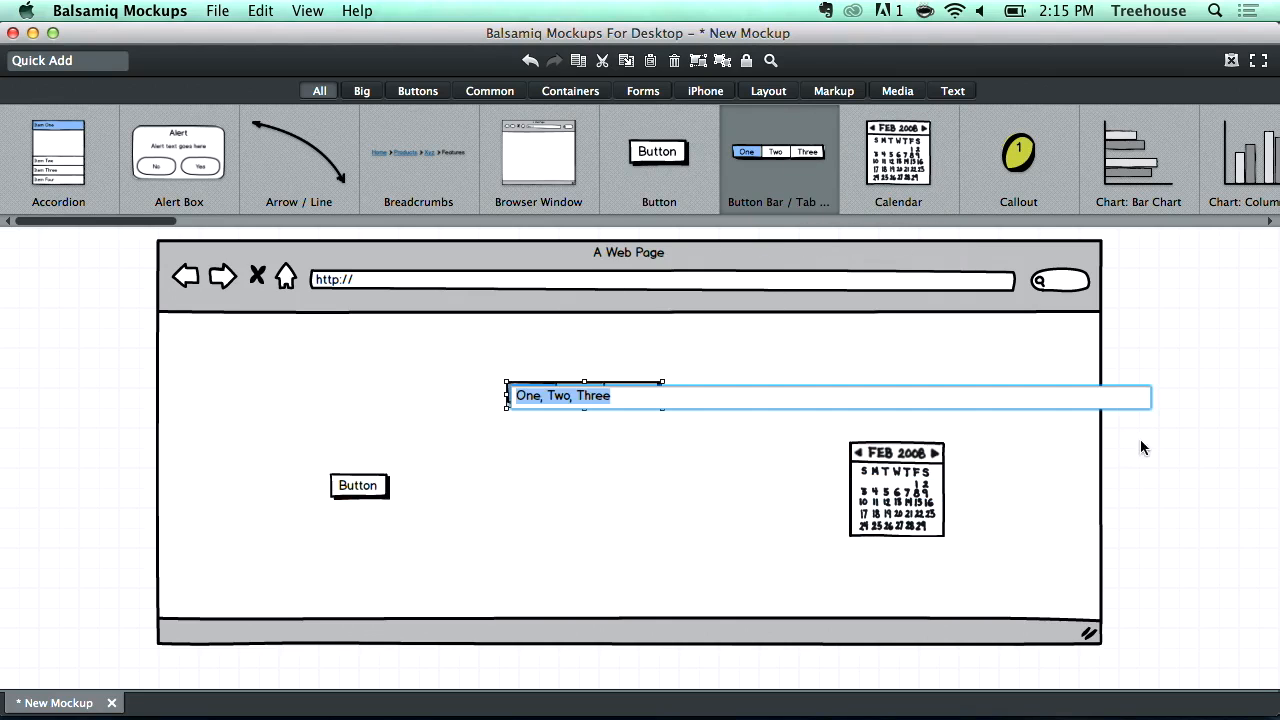
key("Return")
left_click_drag(920, 470, 985, 396)
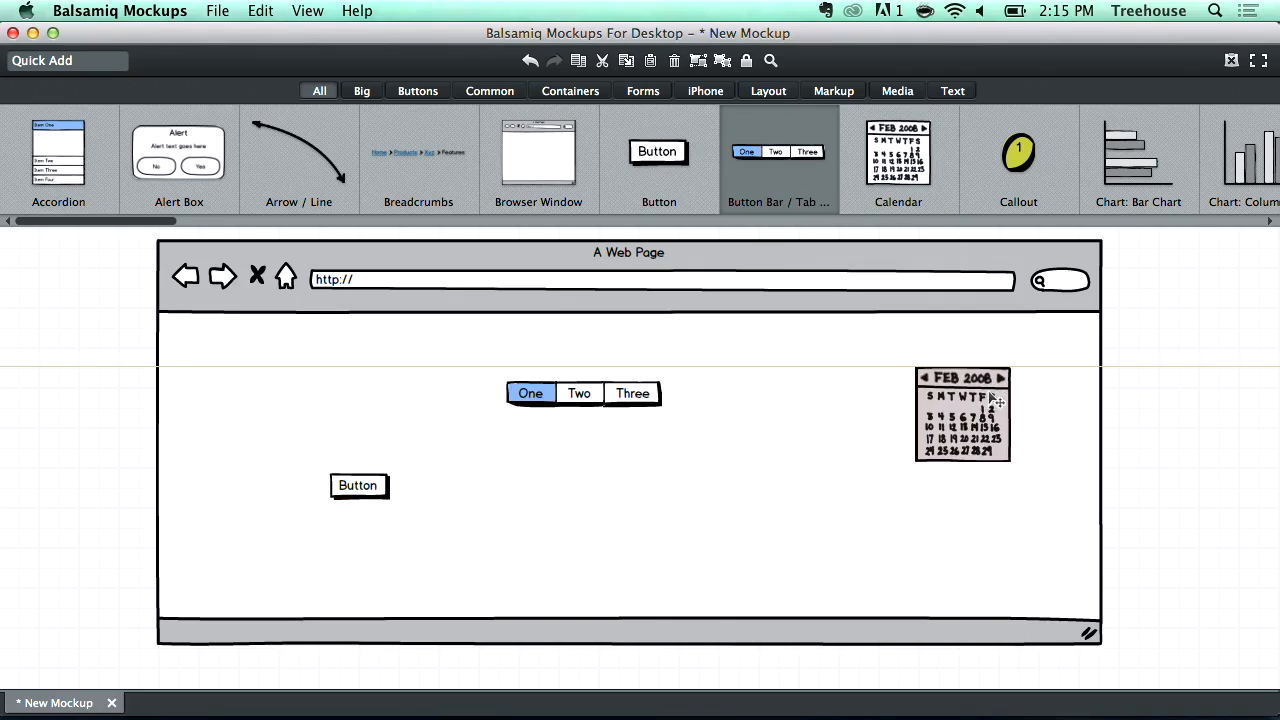
- Delete the calendar, button bar, button and browser window from the canvas
left_click_drag(914, 464, 804, 570)
key("Delete")
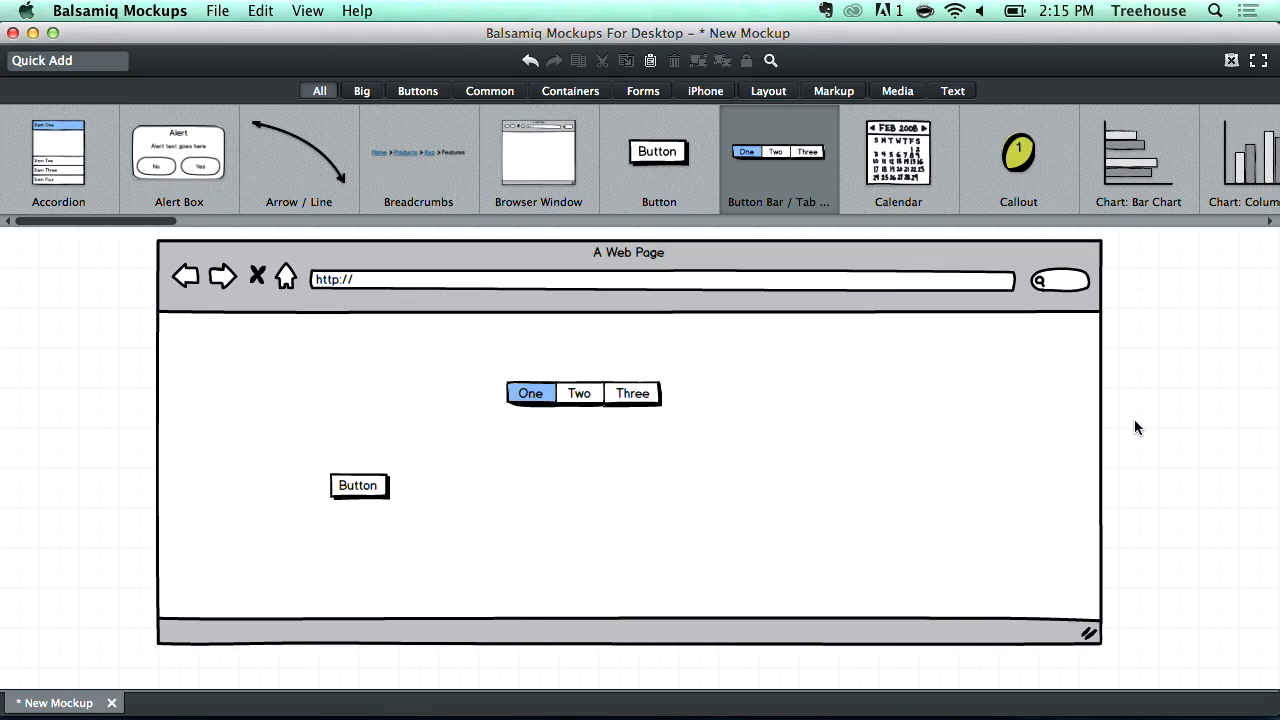
left_click(572, 396)
key("Delete")
left_click(342, 488)
key("Delete")
left_click_drag(360, 472, 349, 476)
key("Delete")
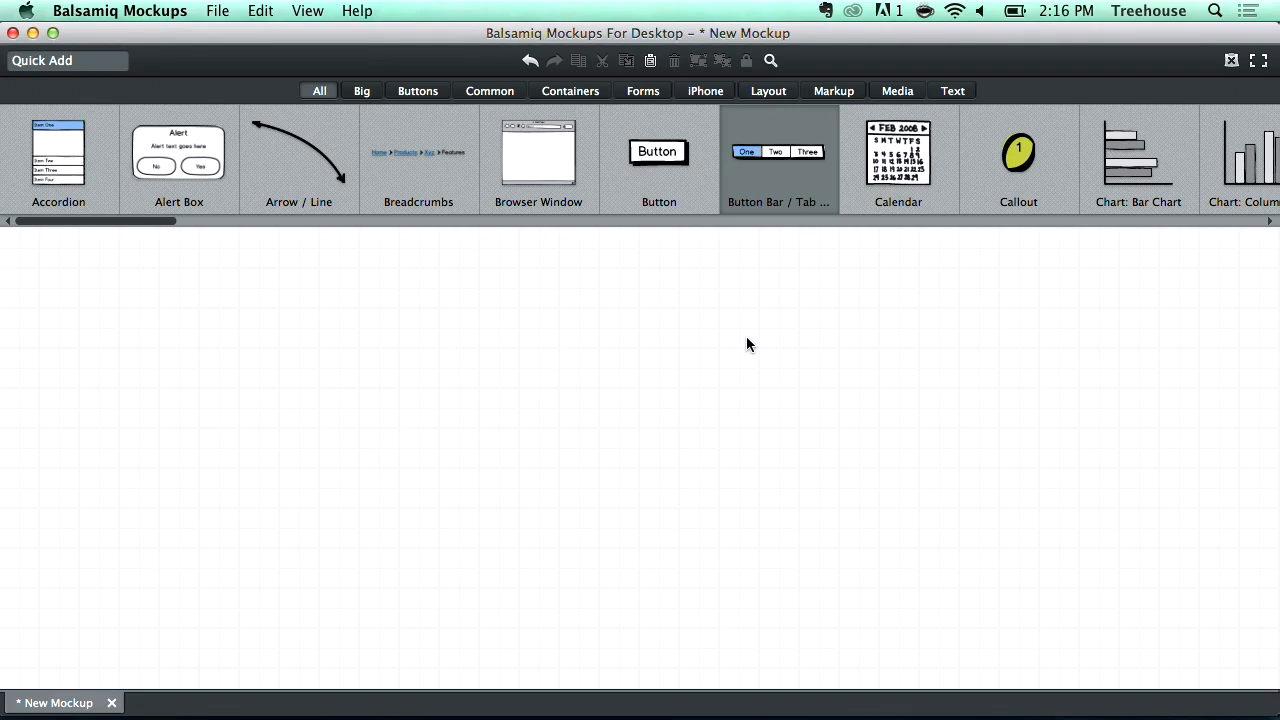
- Place an iPhone frame from the iPhone components onto the empty canvas
left_click(706, 92)
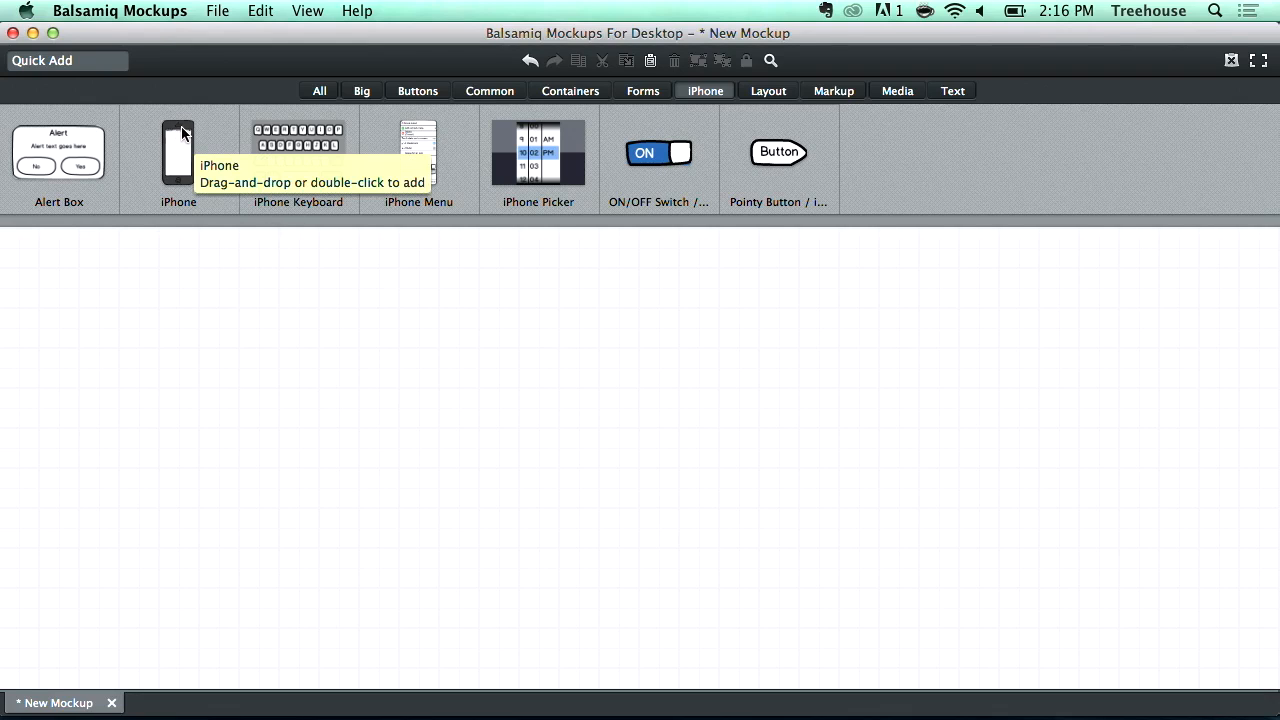
left_click_drag(180, 130, 481, 246)
left_click(837, 295)
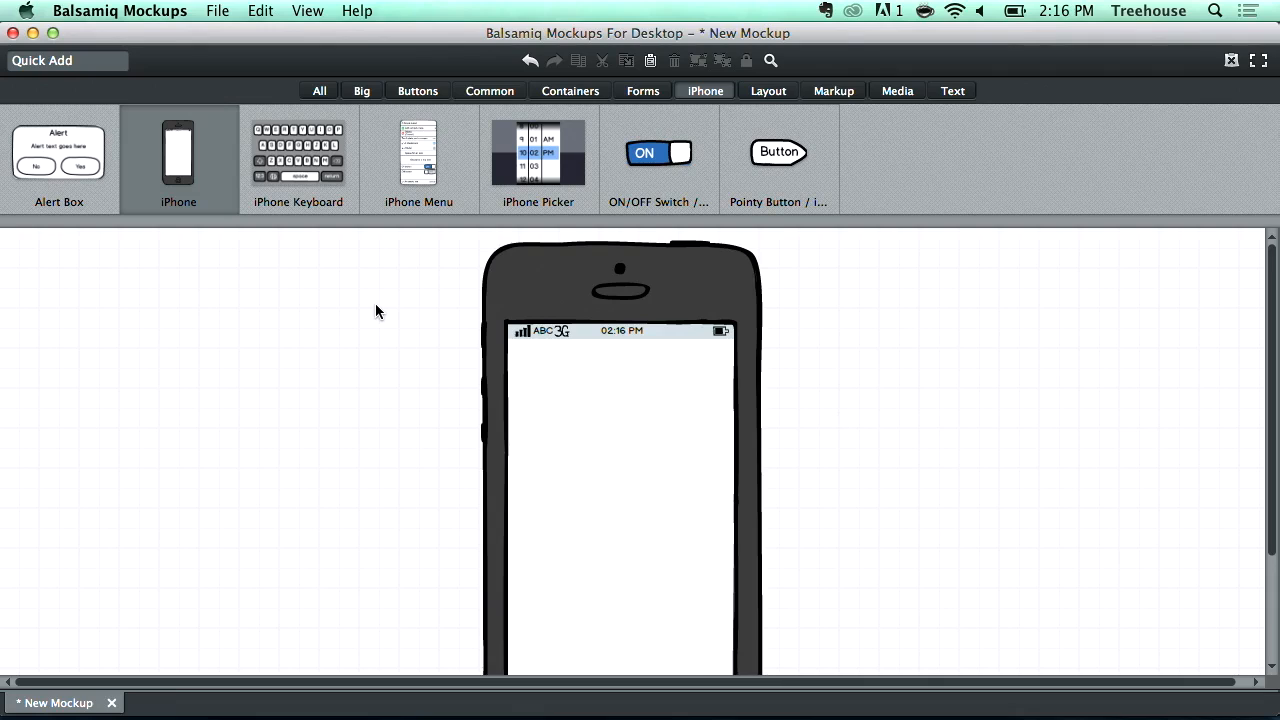
- Add a Checkbox Group inside the iPhone screen and position it in the upper left area
left_click(481, 93)
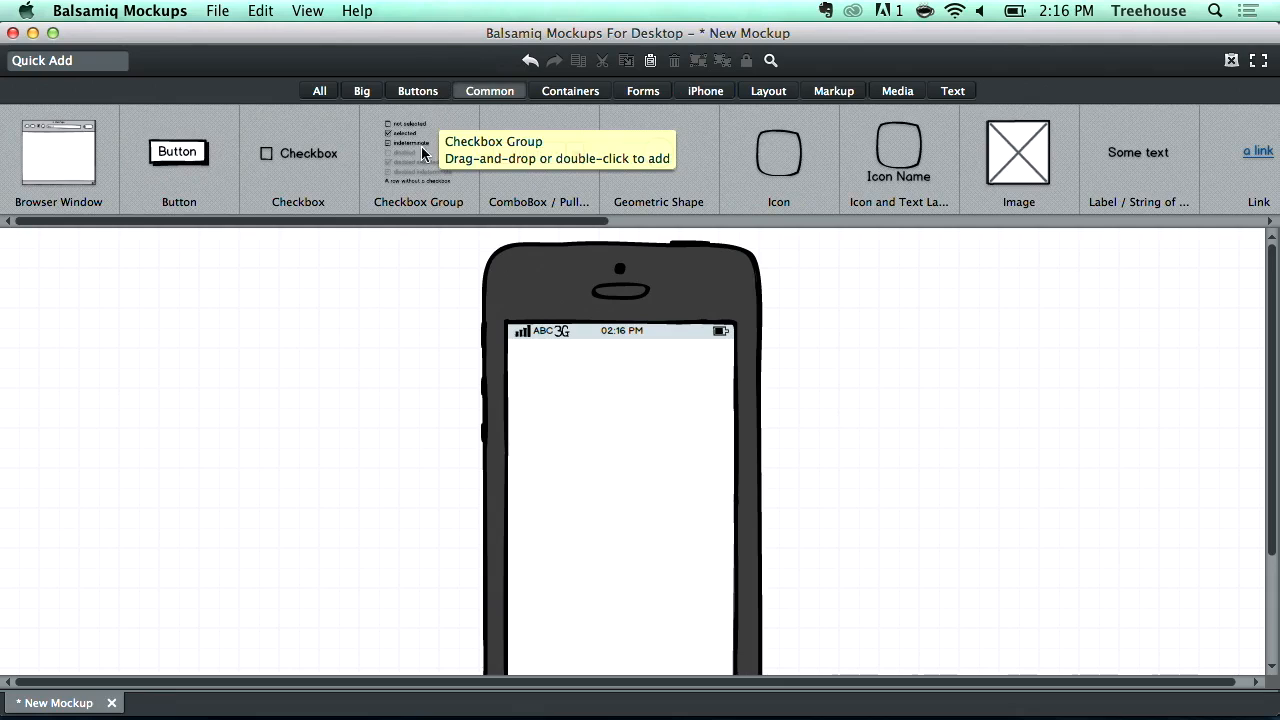
left_click_drag(406, 135, 533, 394)
double_click(535, 396)
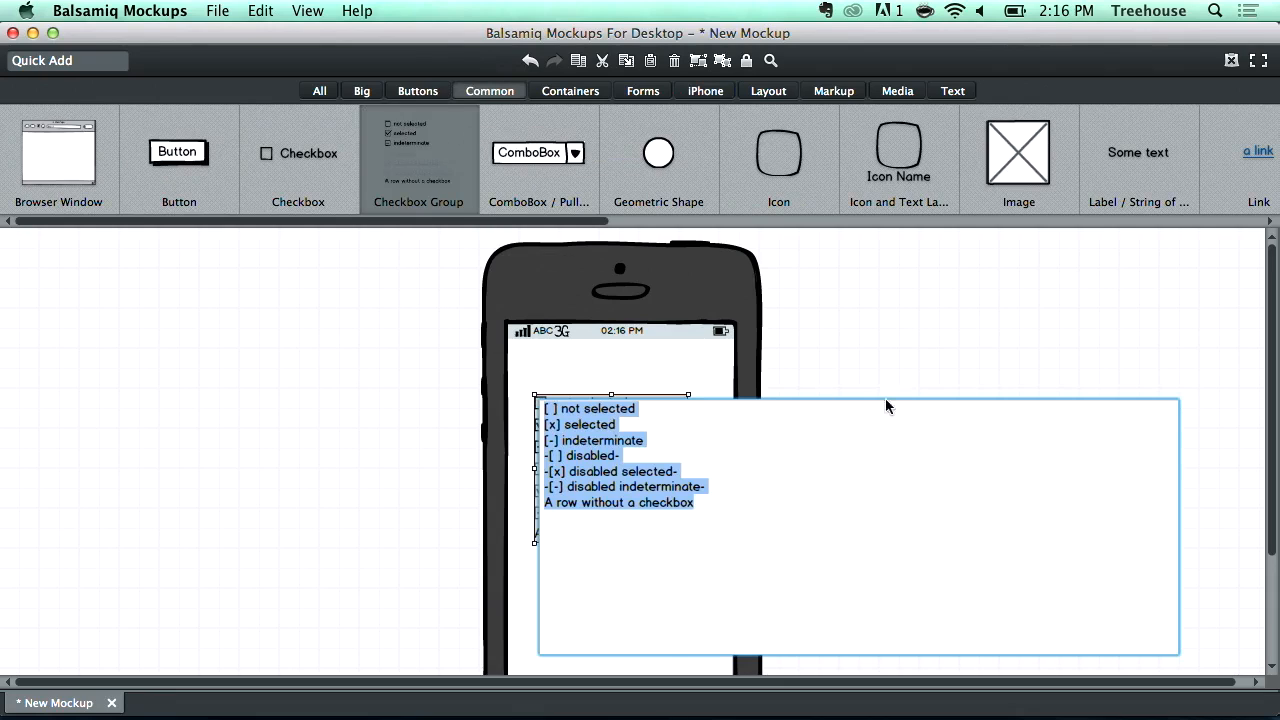
left_click(600, 435)
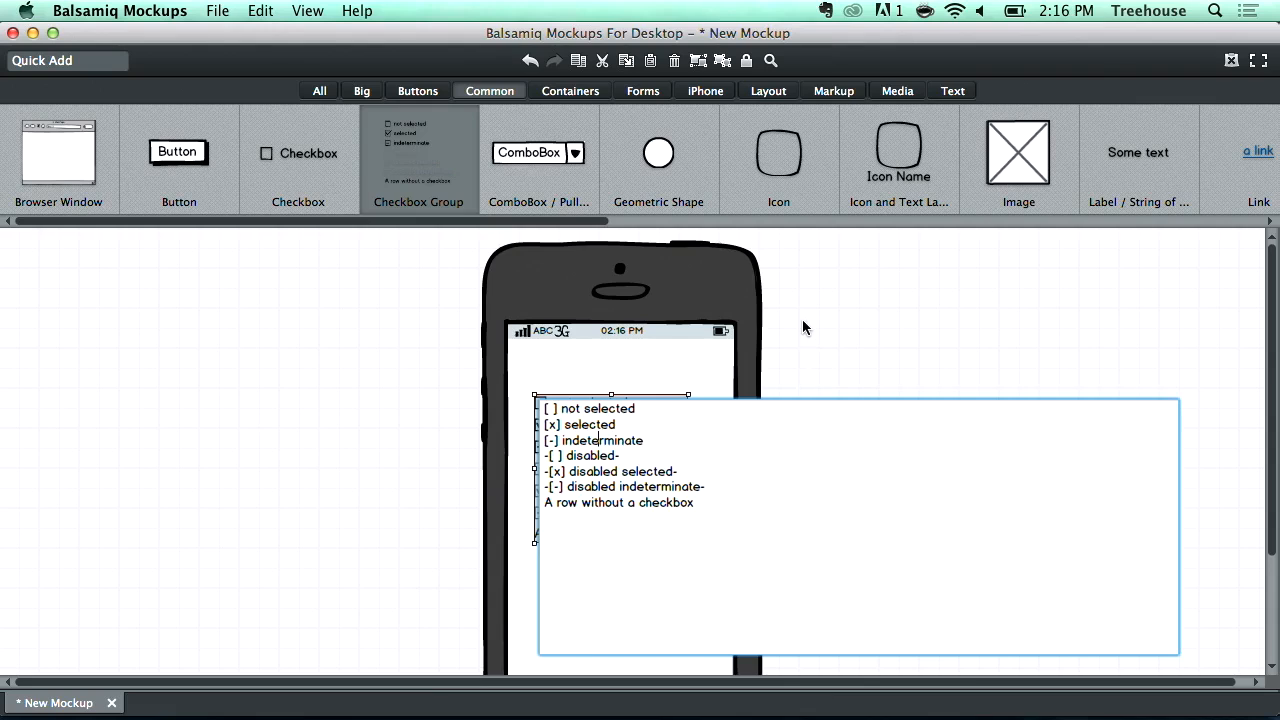
left_click(802, 319)
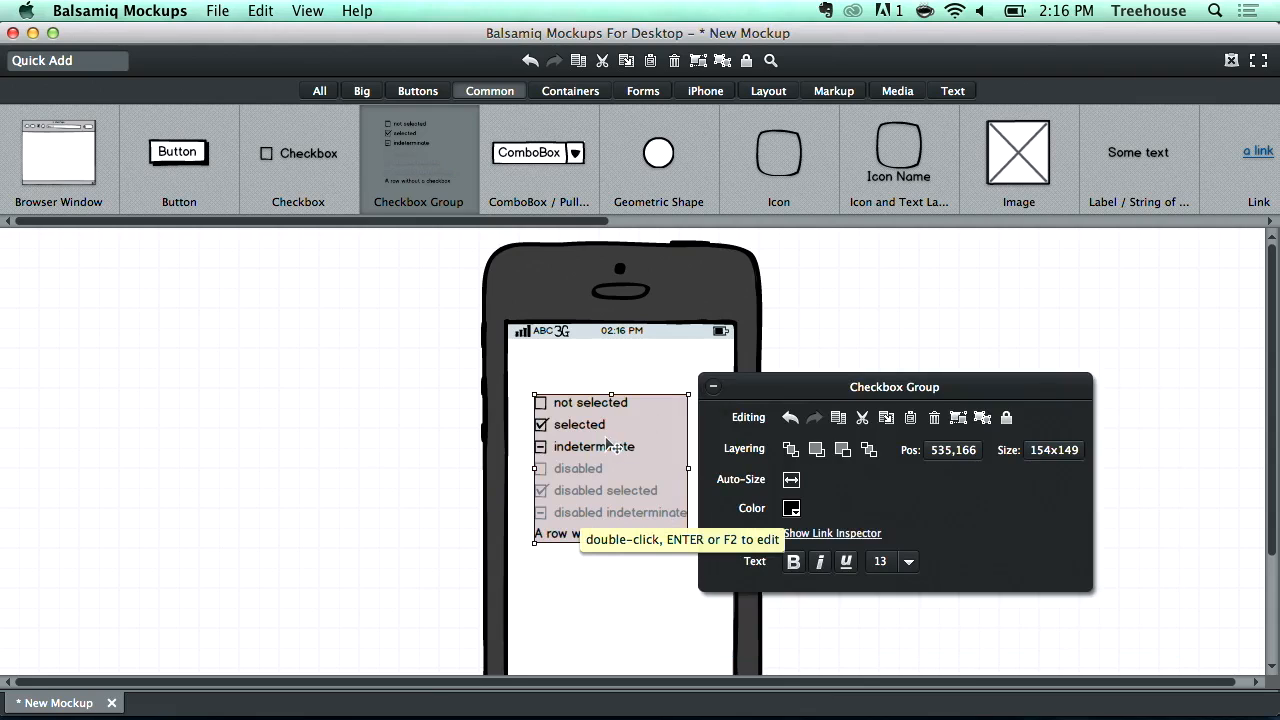
left_click_drag(630, 453, 645, 460)
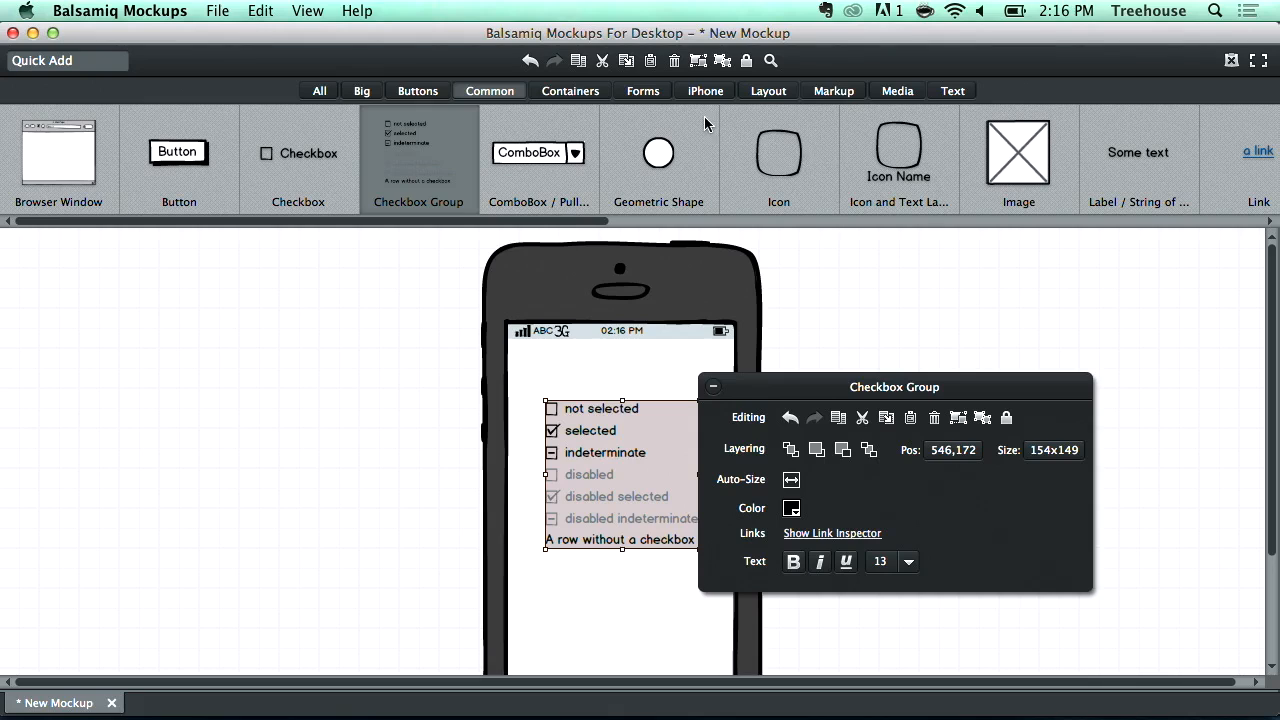
- Add a text label reading 'My Todo List' centred above the checkbox group
left_click(958, 98)
left_click_drag(540, 150, 576, 364)
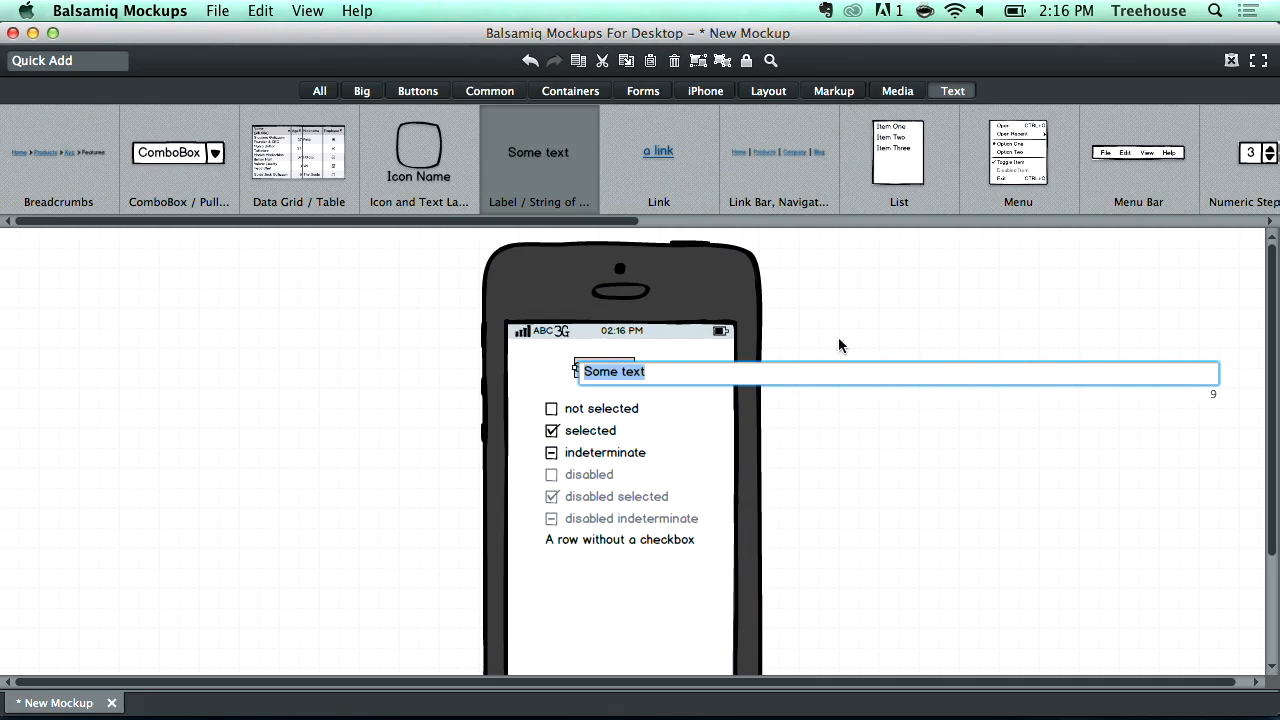
type("My Todo List")
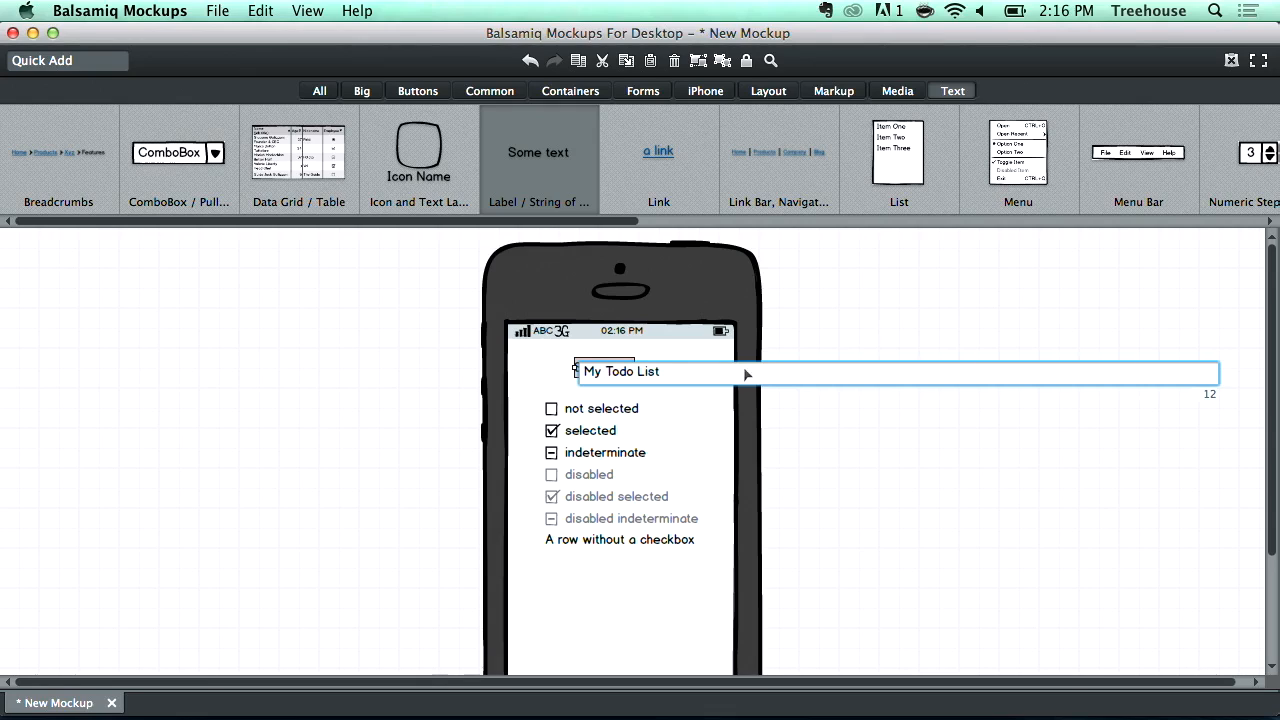
key("Return")
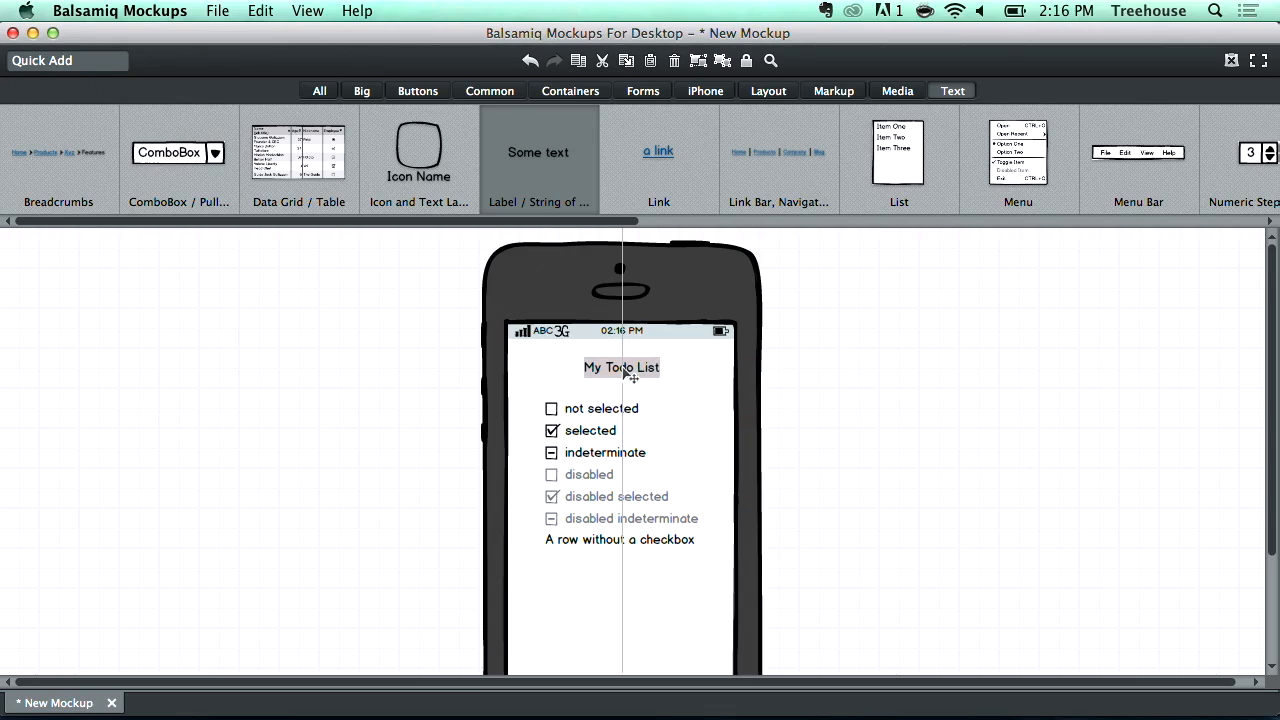
left_click(968, 297)
- Move the checkbox group slightly lower beneath the title
scroll(968, 297, "down", 3)
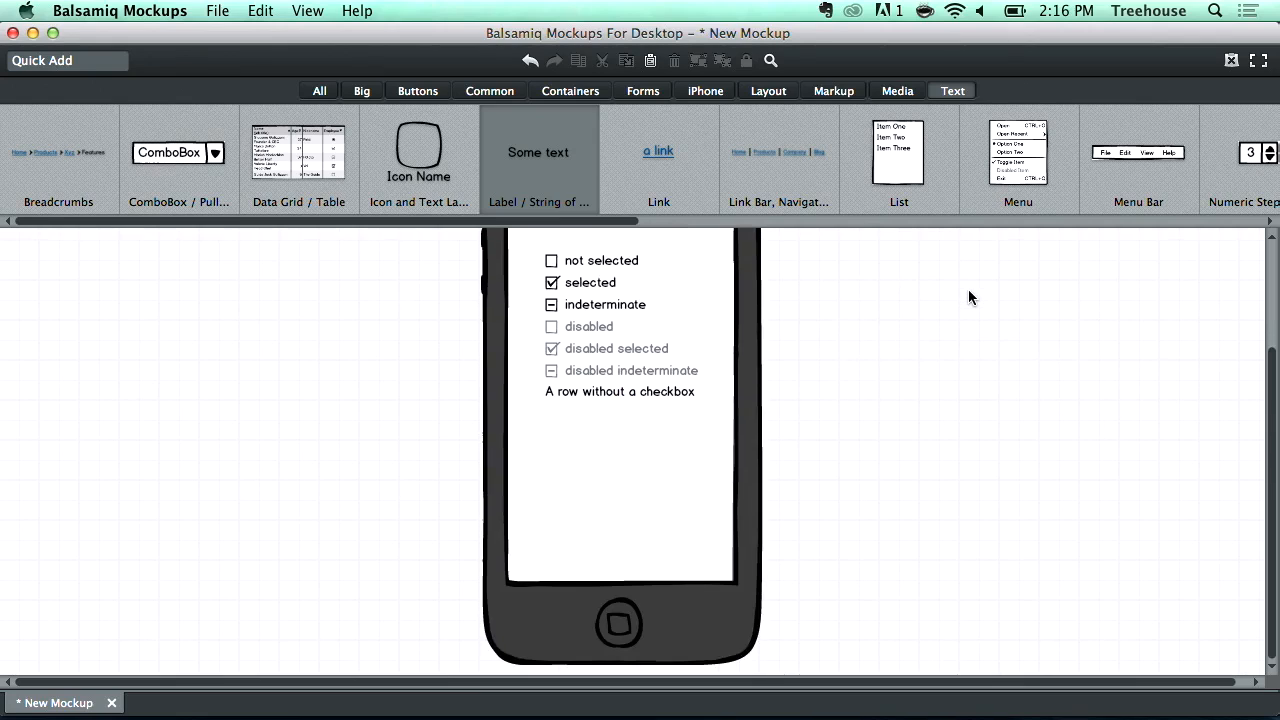
left_click_drag(588, 335, 588, 352)
left_click(1140, 391)
scroll(1144, 393, "up", 3)
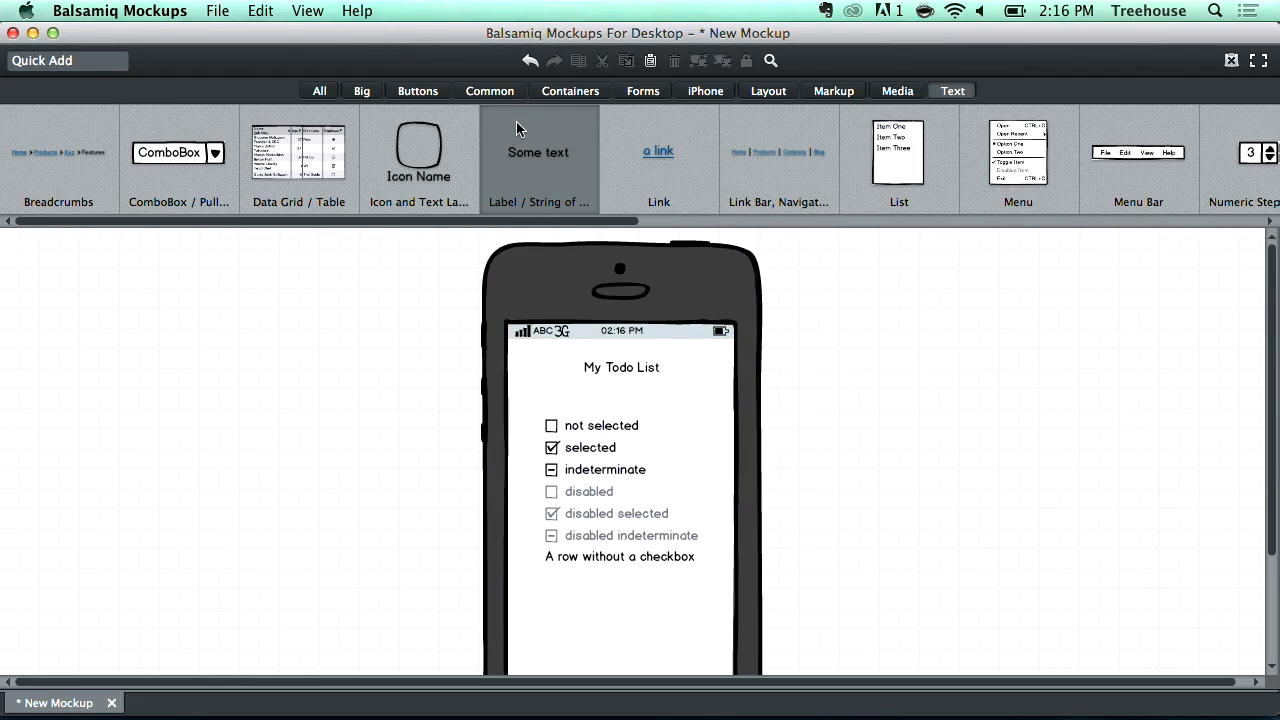
- Add a button labelled 'Add' below the title and move it to the right edge of the screen
left_click(417, 92)
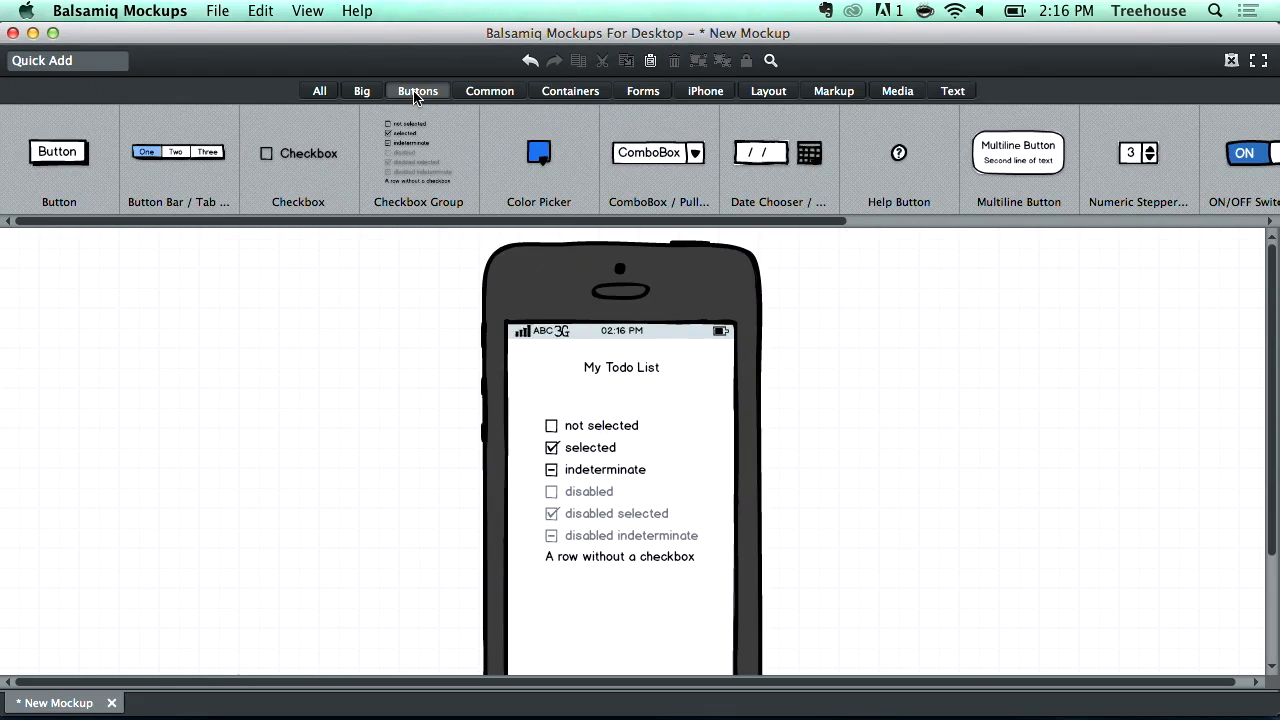
left_click_drag(816, 220, 554, 212)
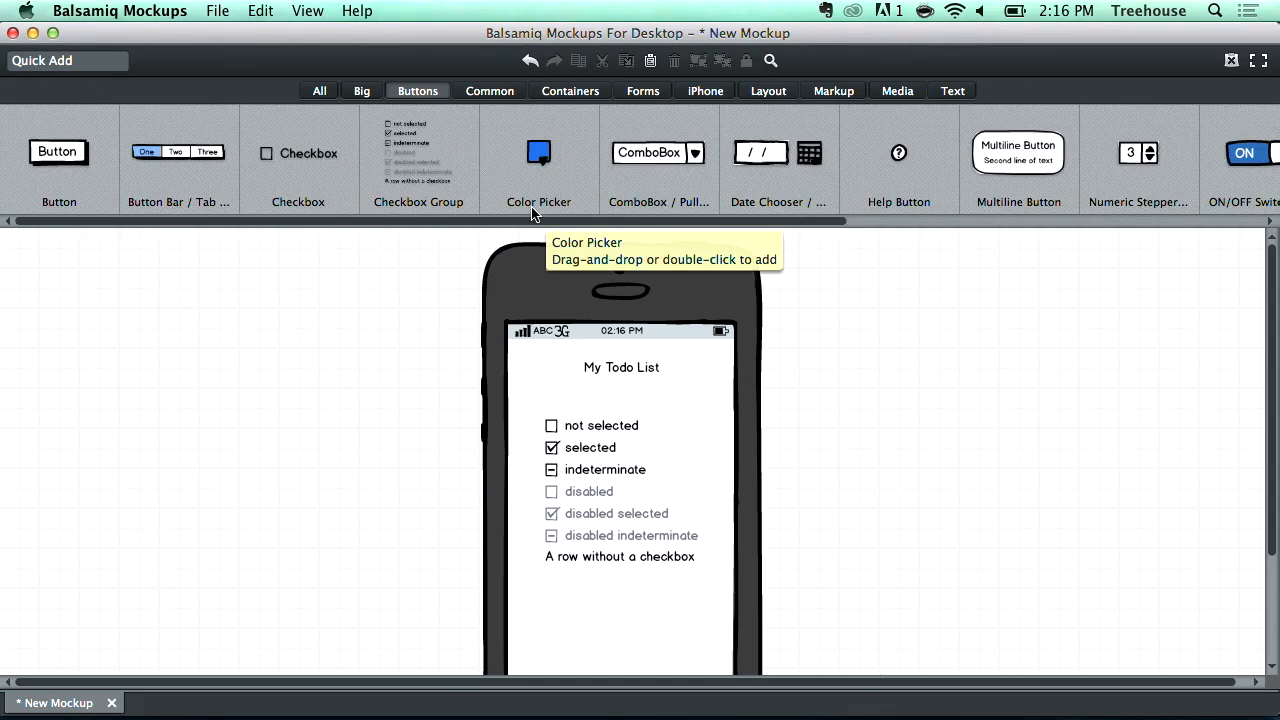
left_click_drag(38, 160, 521, 386)
type("Add")
key("Return")
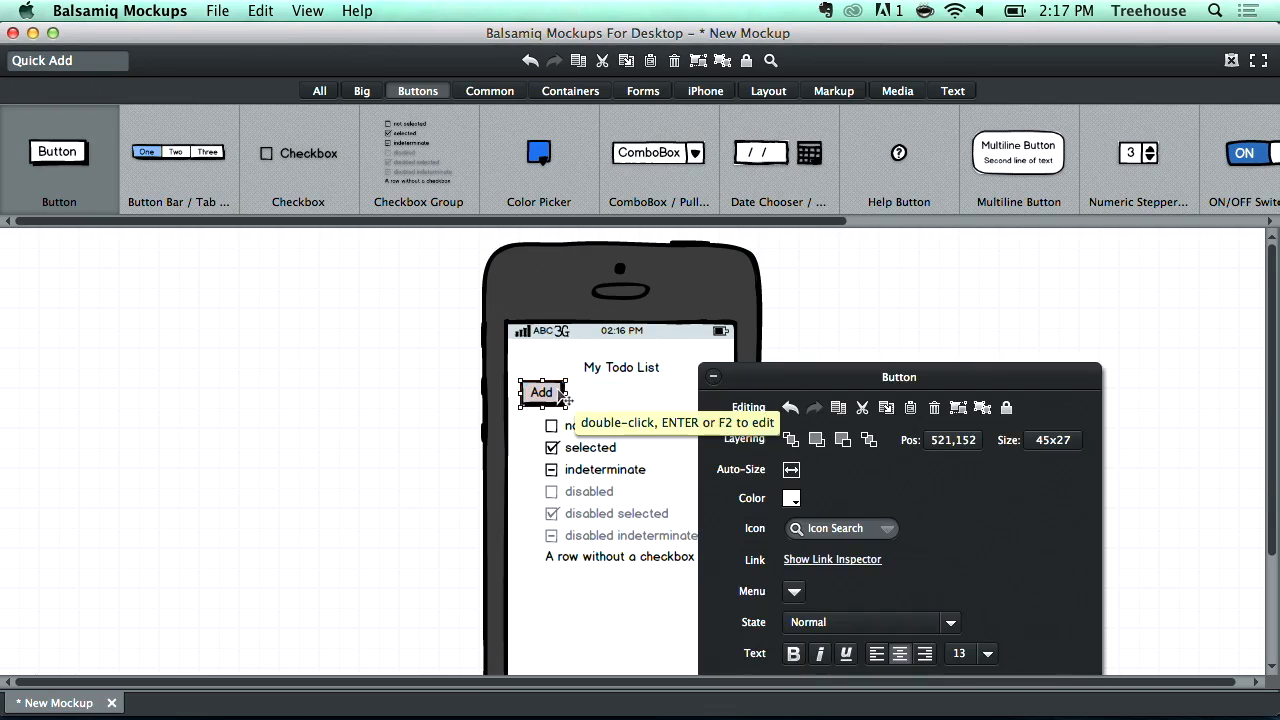
left_click_drag(545, 395, 697, 399)
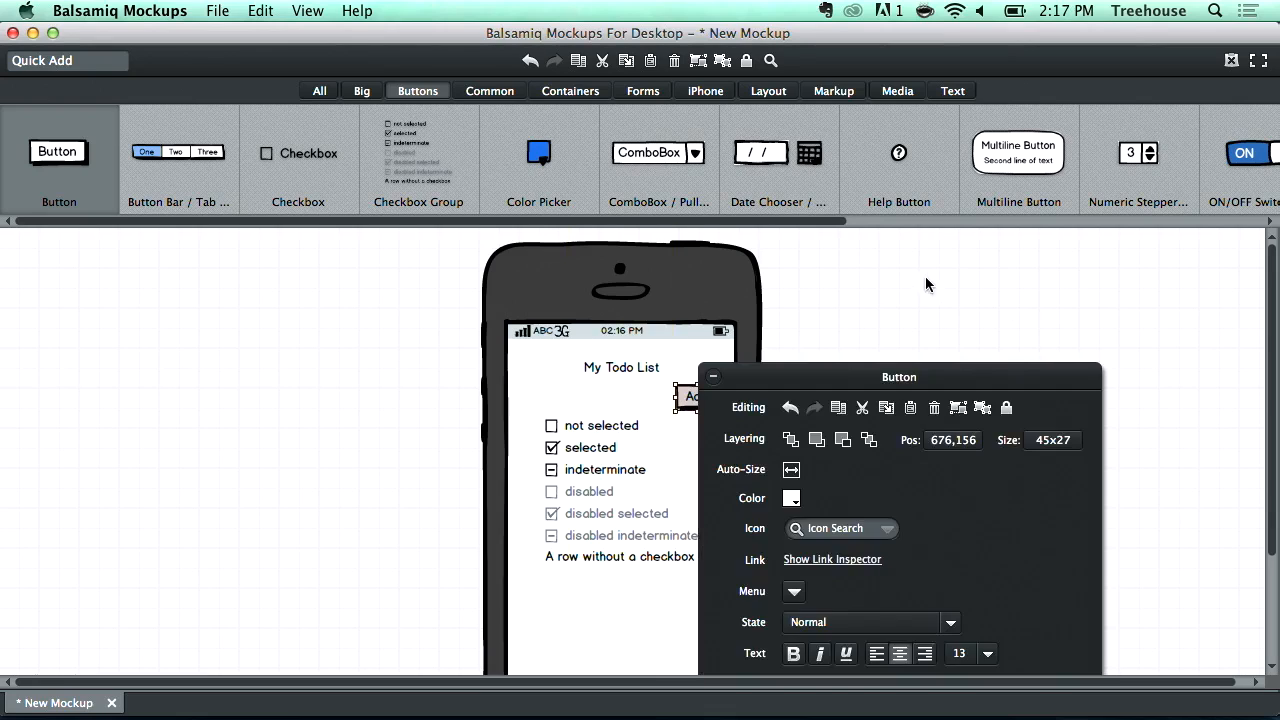
left_click(925, 276)
- Nudge the 'My Todo List' label slightly higher on the screen
scroll(857, 319, "down", 5)
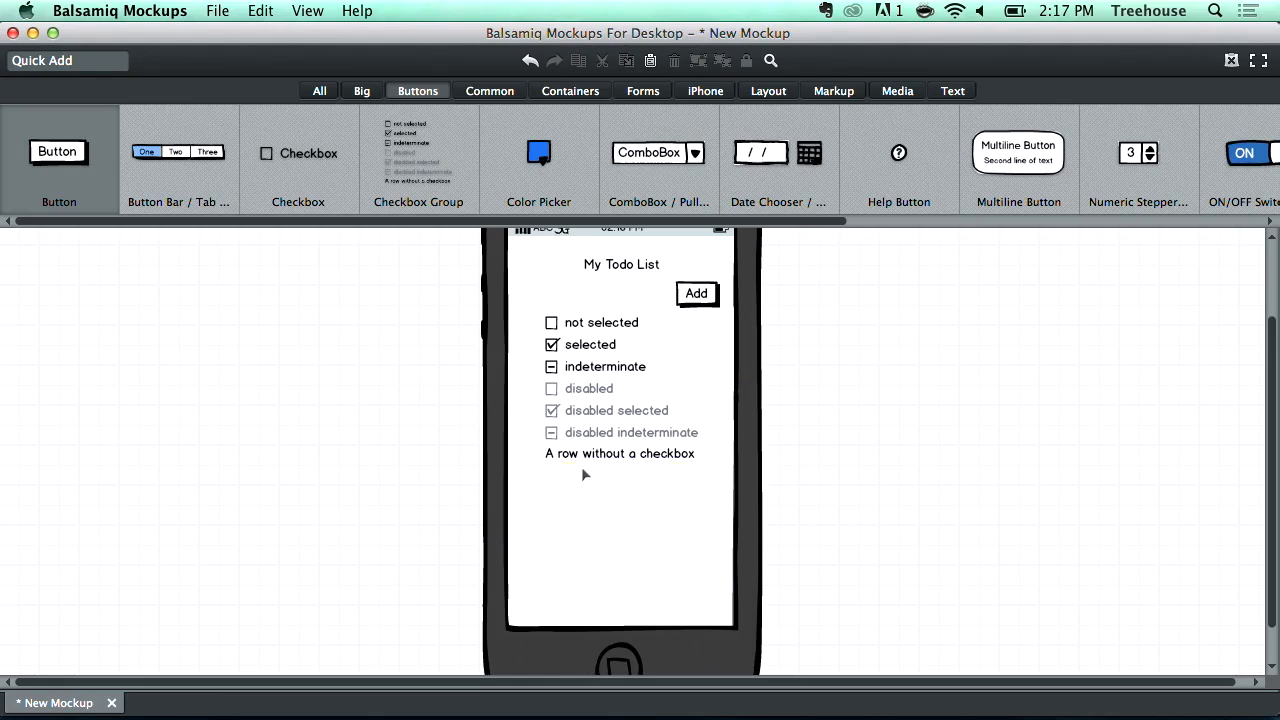
scroll(273, 465, "up", 1)
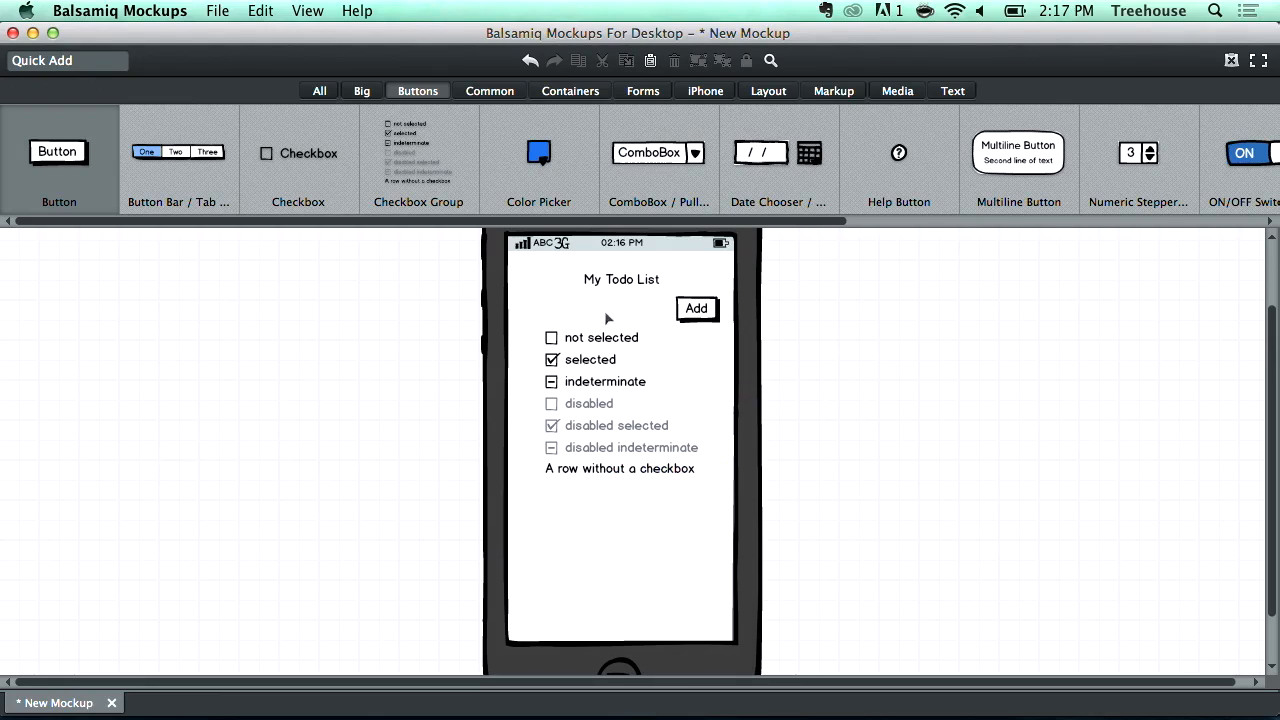
left_click_drag(630, 281, 630, 284)
left_click_drag(935, 290, 1043, 292)
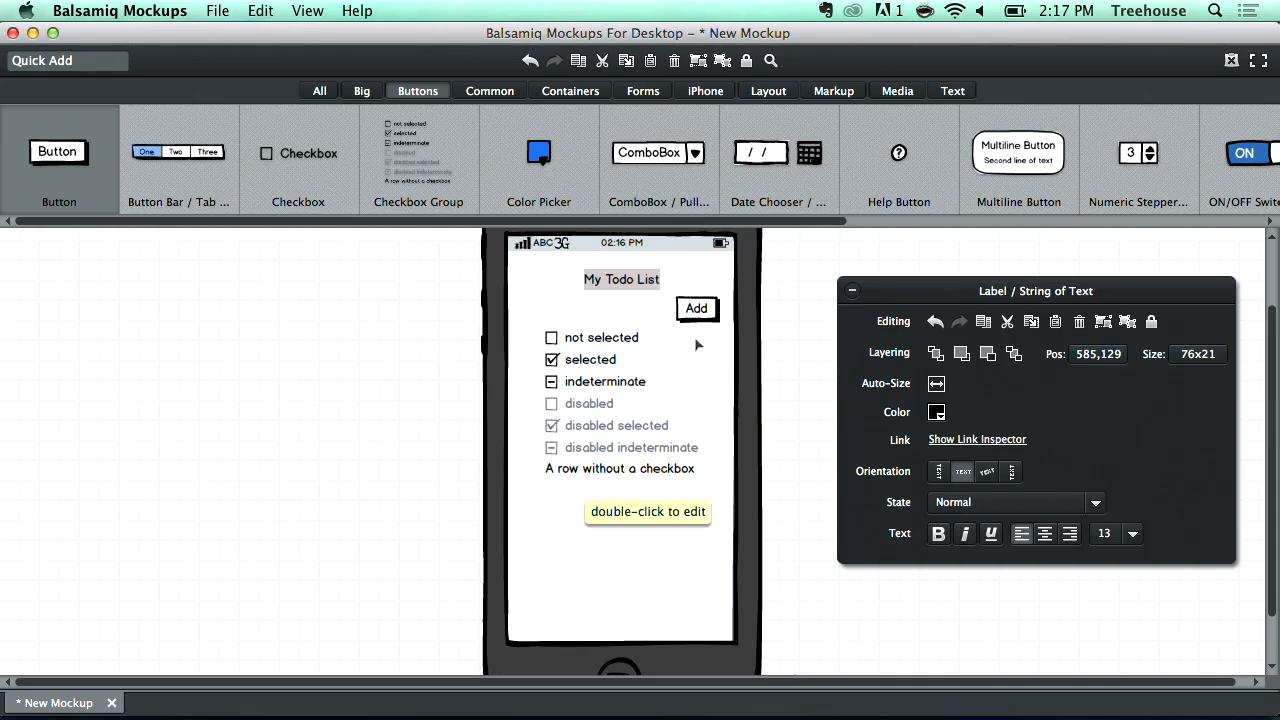
scroll(777, 277, "up", 3)
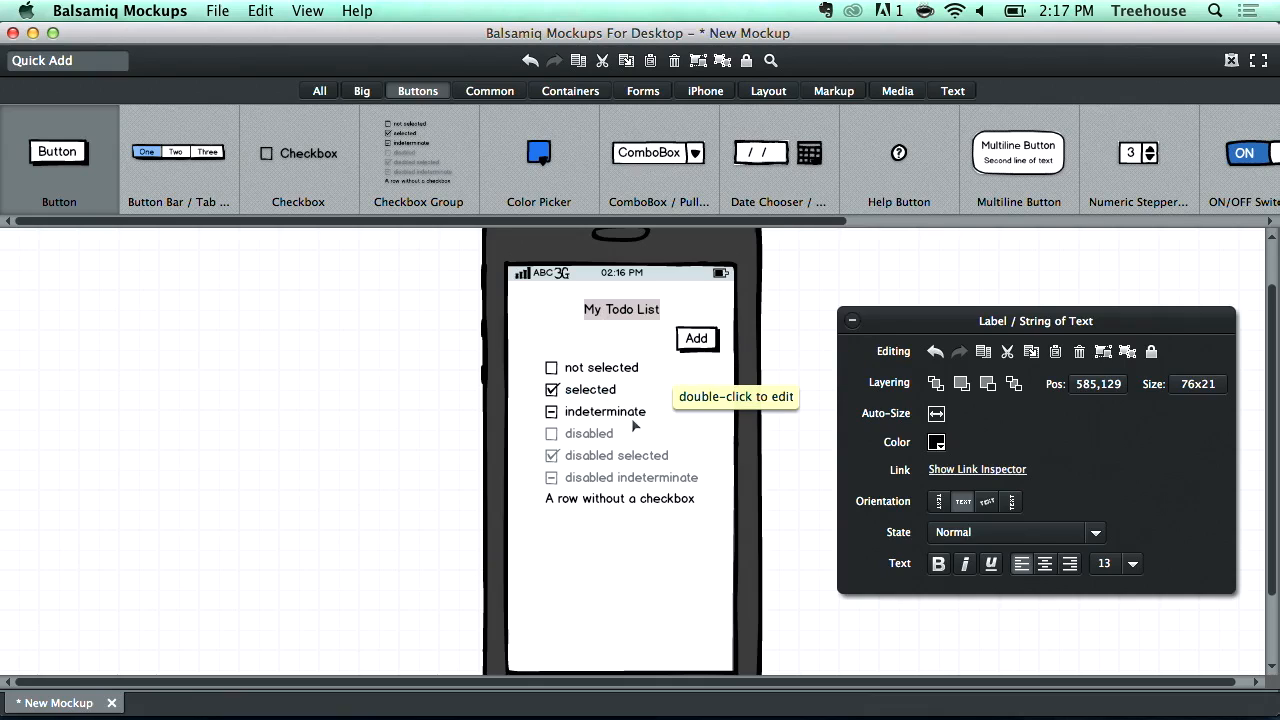
left_click(700, 340)
left_click(828, 265)
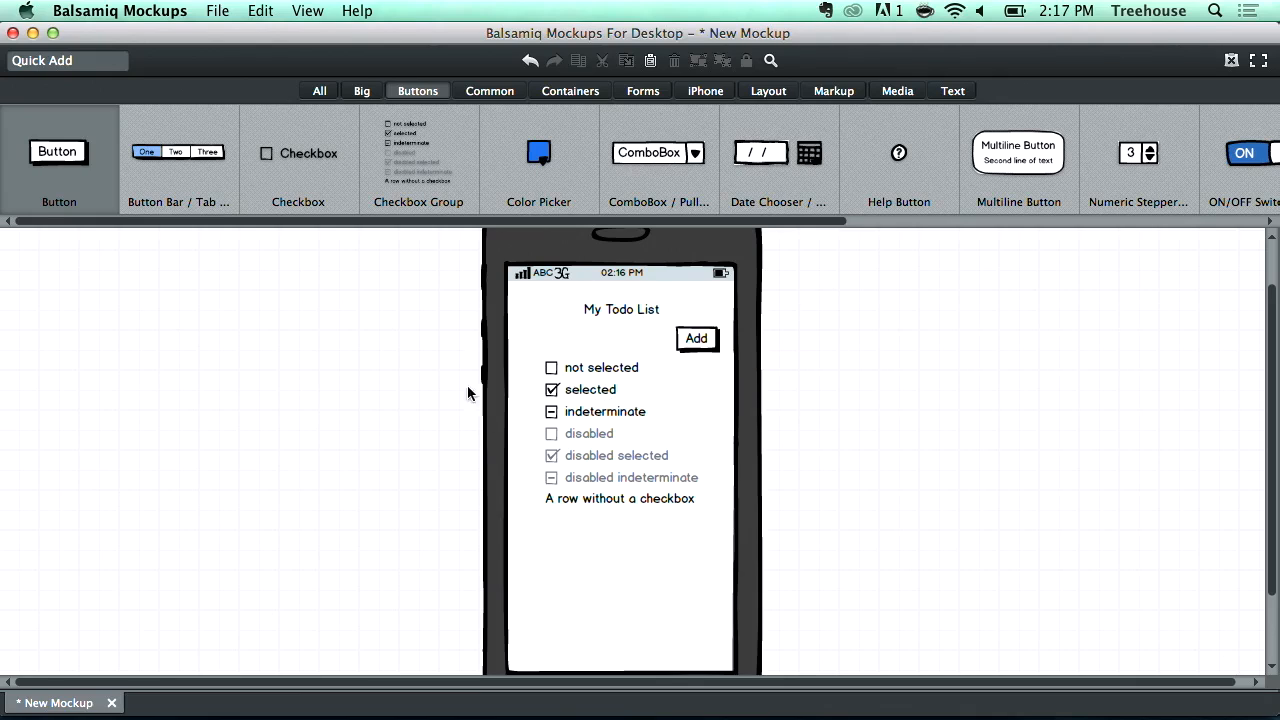
left_click_drag(623, 318, 623, 313)
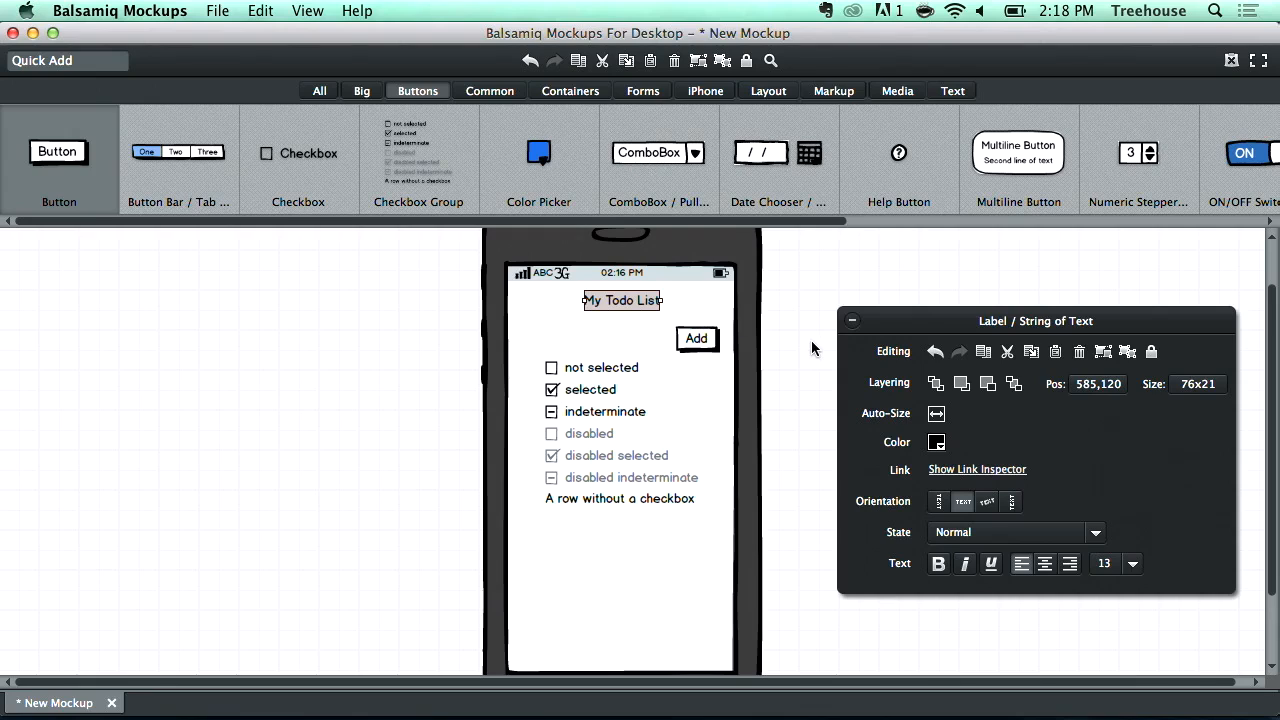
scroll(811, 348, "down", 1)
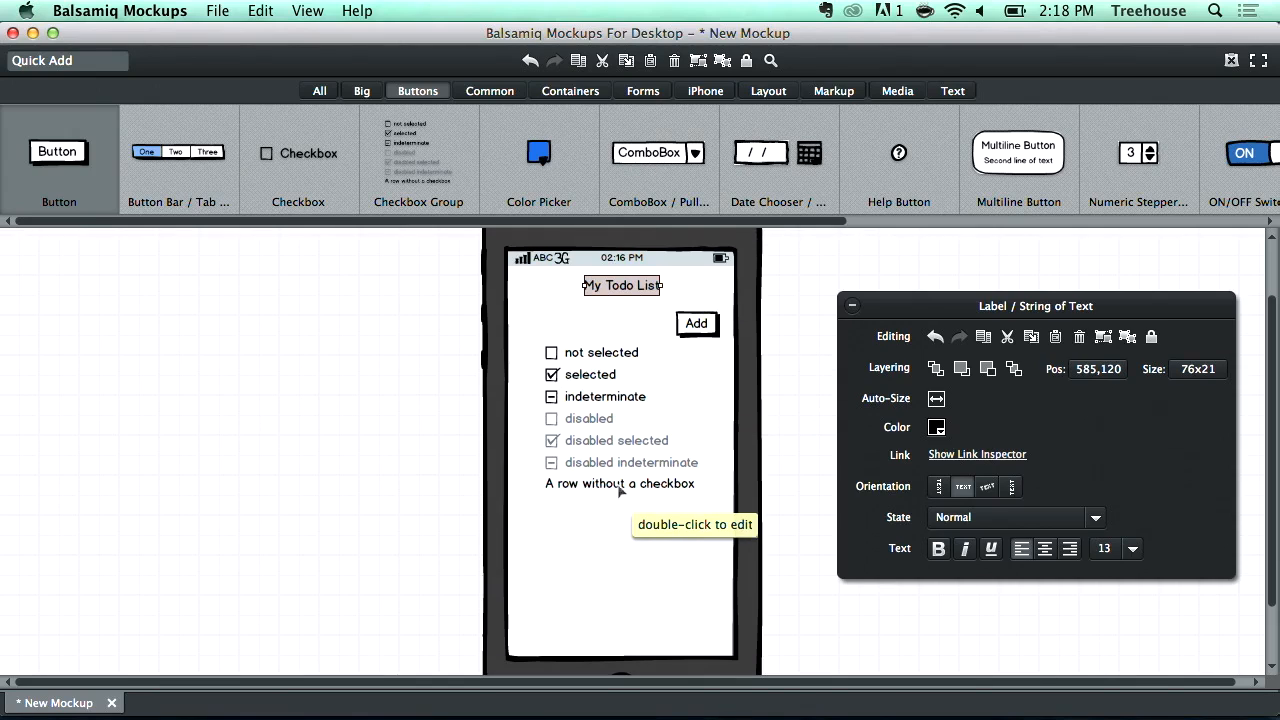
- Shift the checkbox group down a little further on the phone screen
left_click_drag(652, 400, 652, 416)
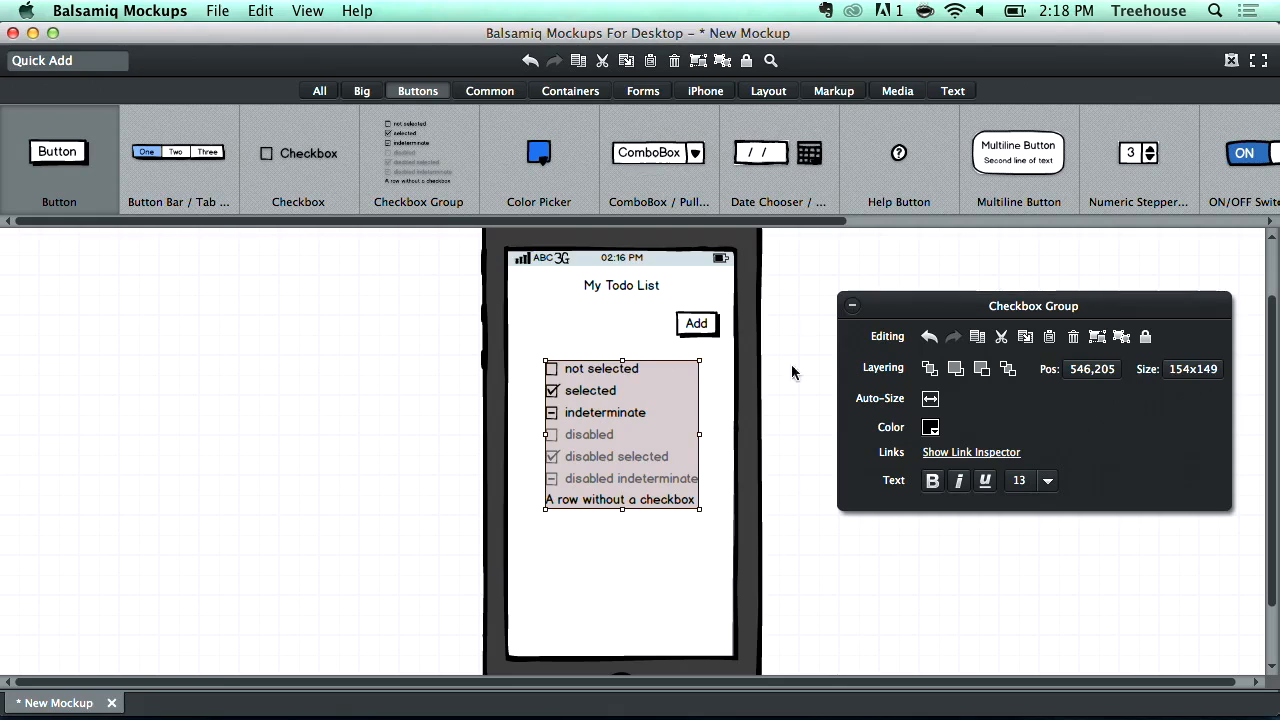
left_click(787, 456)
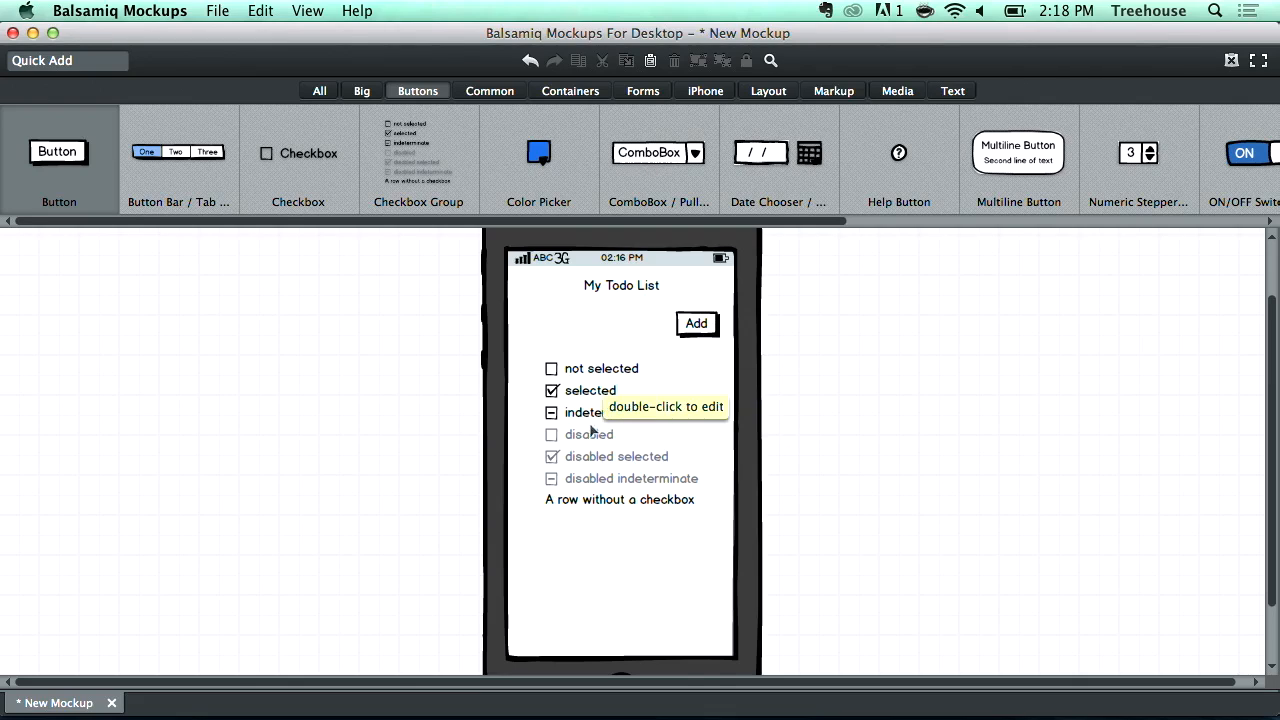
left_click(622, 288)
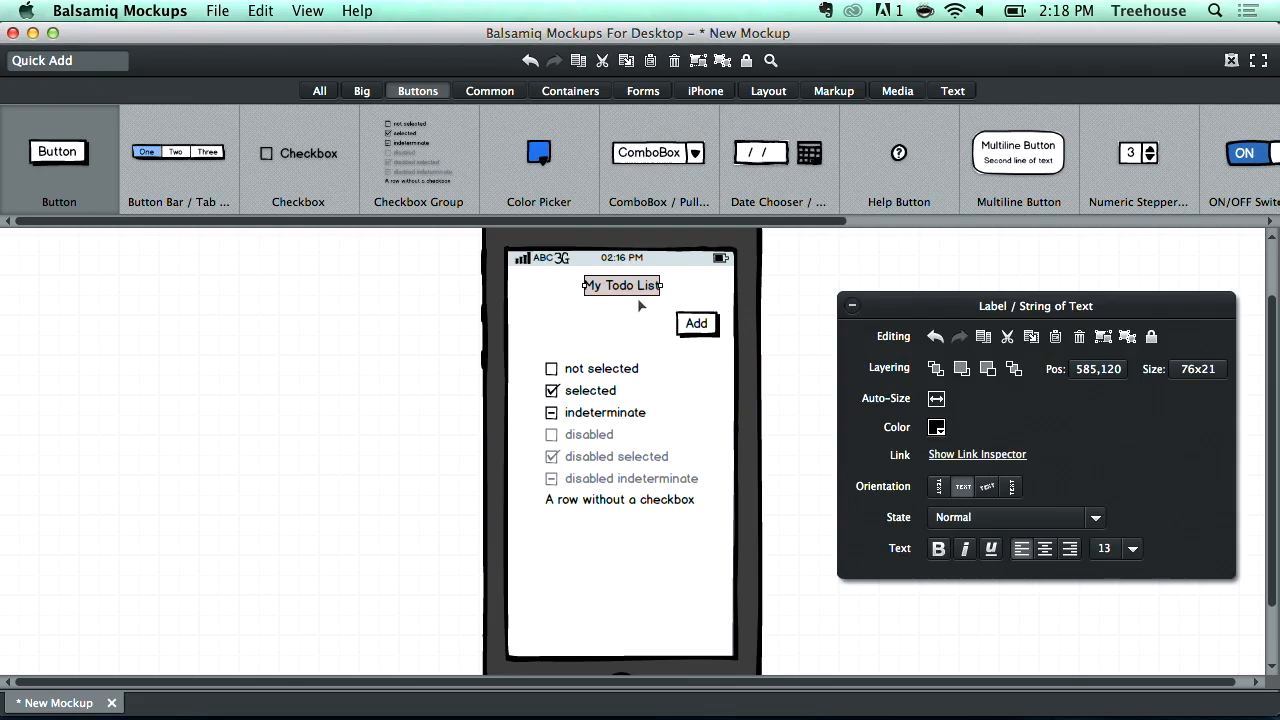
left_click(710, 323)
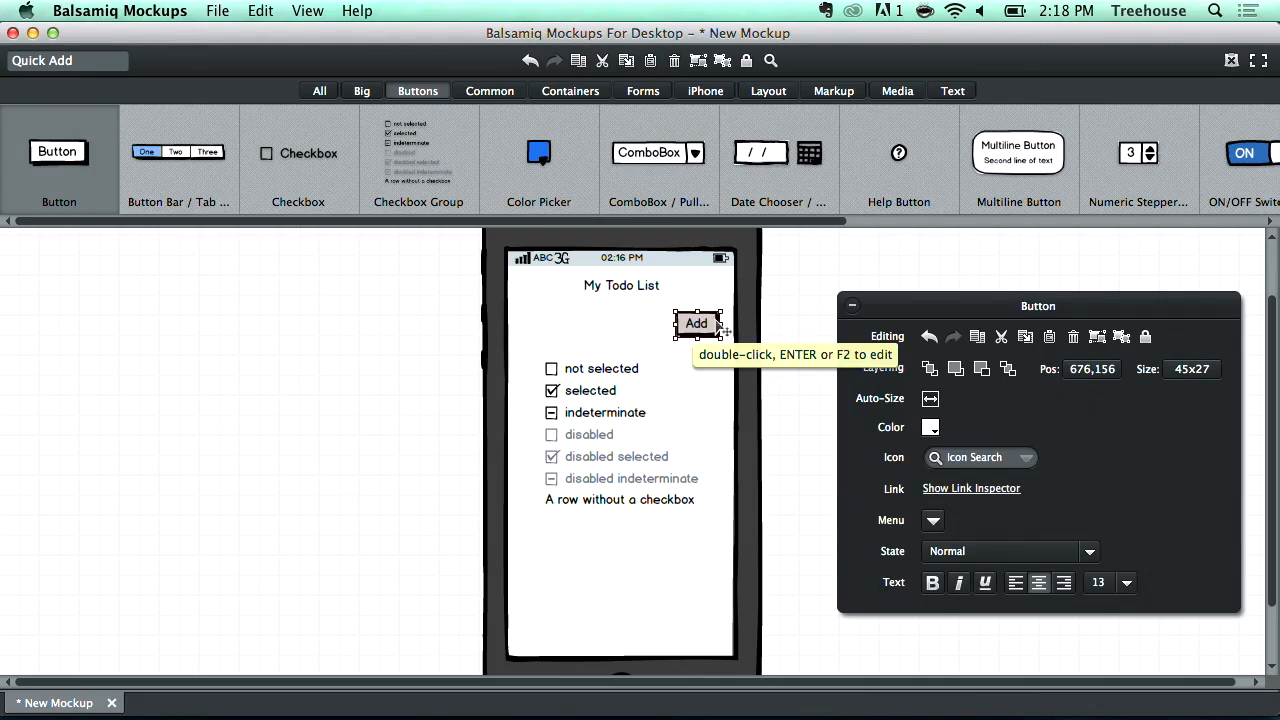
left_click(602, 418)
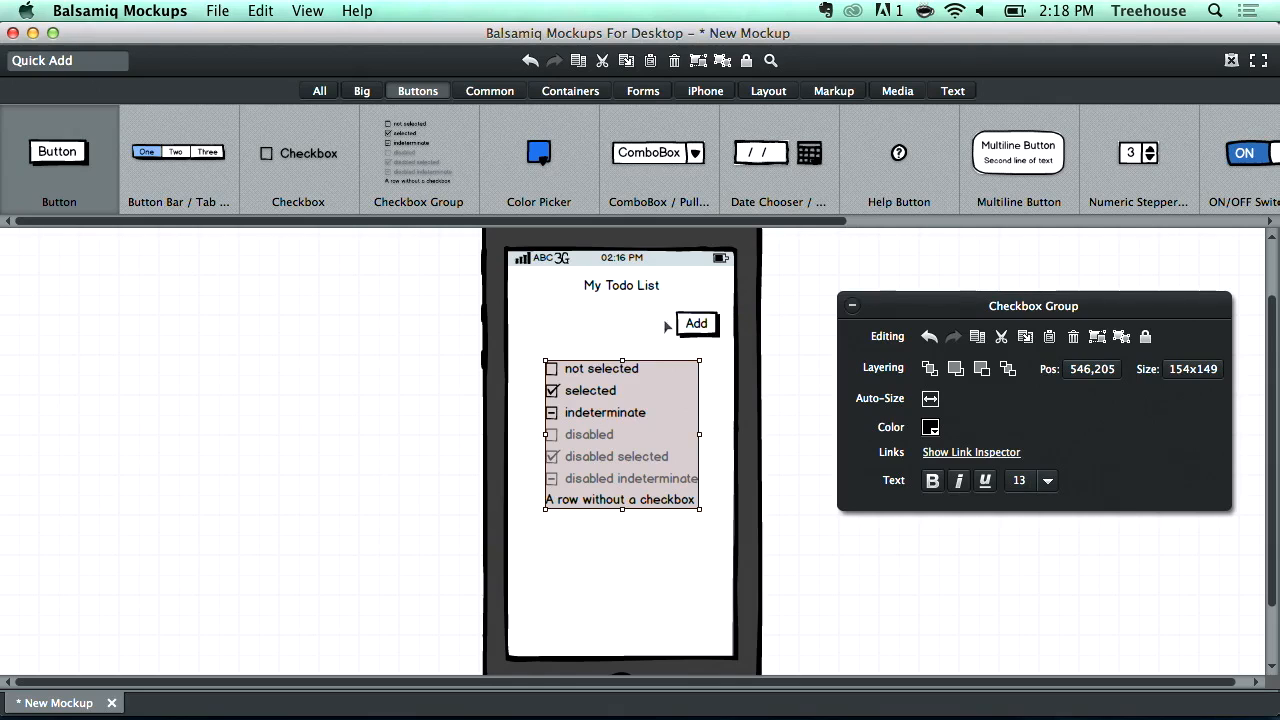
double_click(640, 467)
left_click(742, 466)
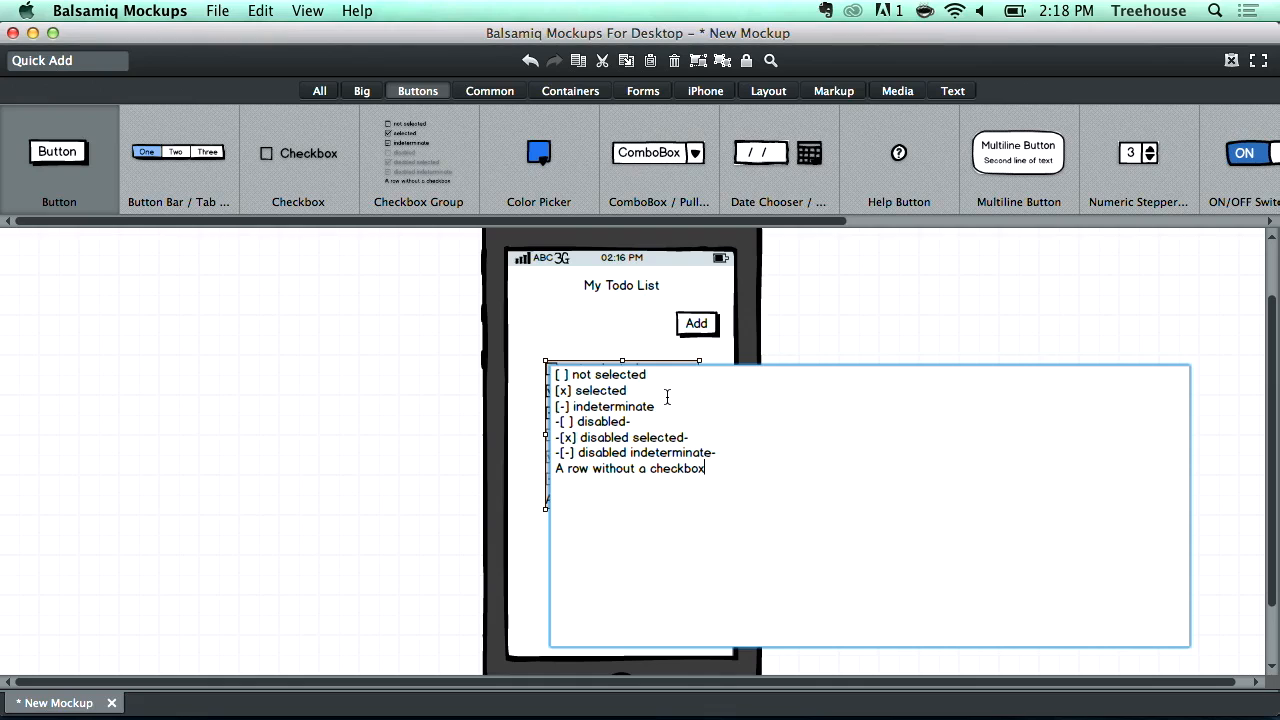
left_click(840, 318)
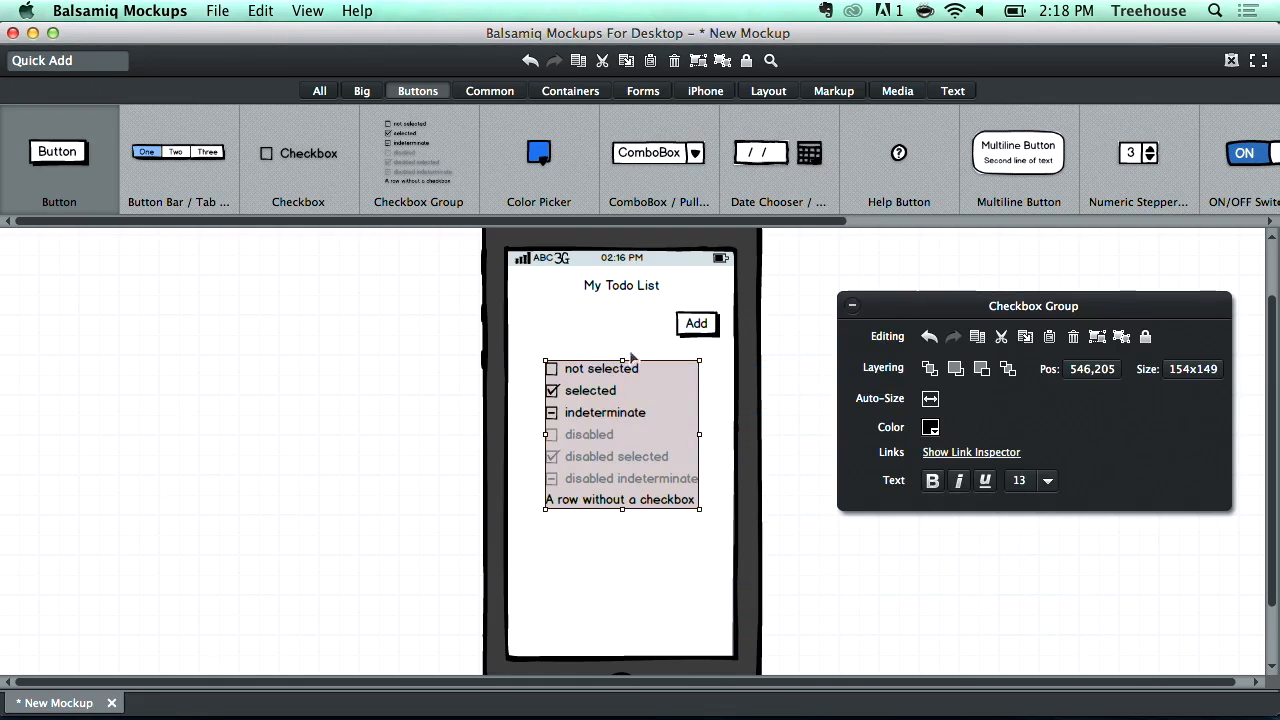
- Edit the checkbox group's items to an unchecked Bread, checked Milk and checked Eggs, deleting all remaining rows
double_click(598, 425)
left_click(733, 461)
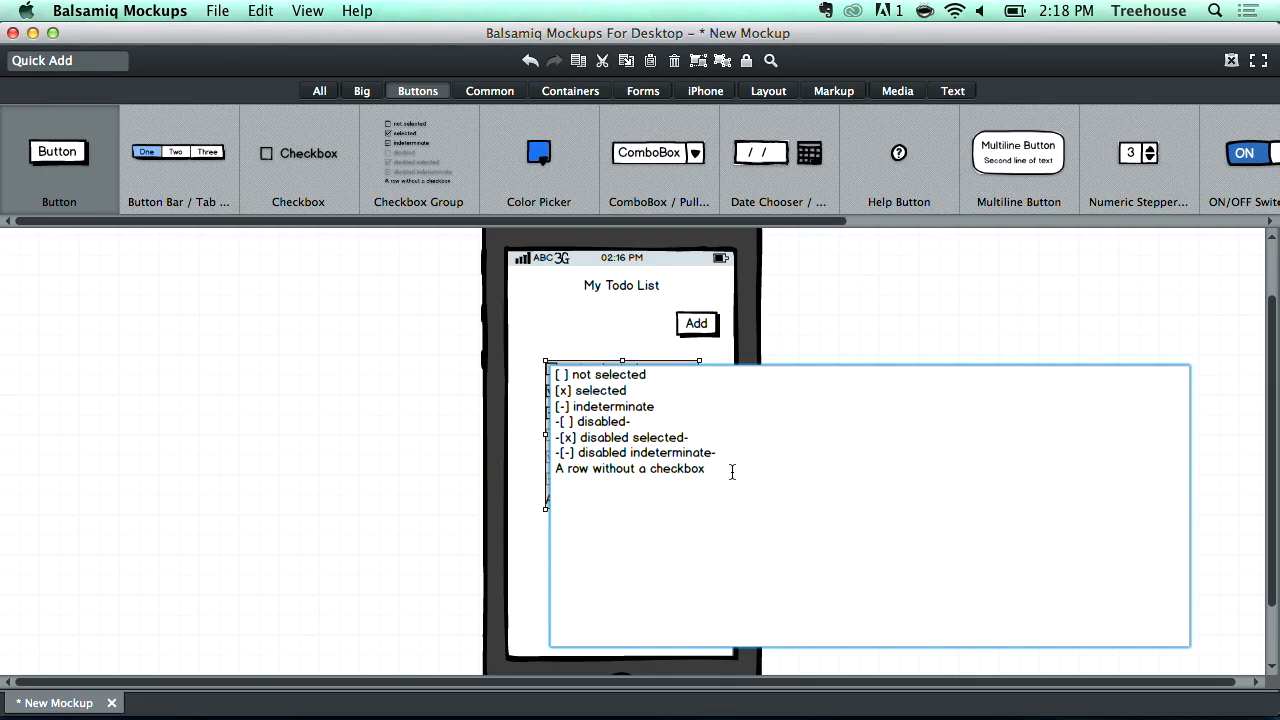
left_click_drag(662, 379, 571, 378)
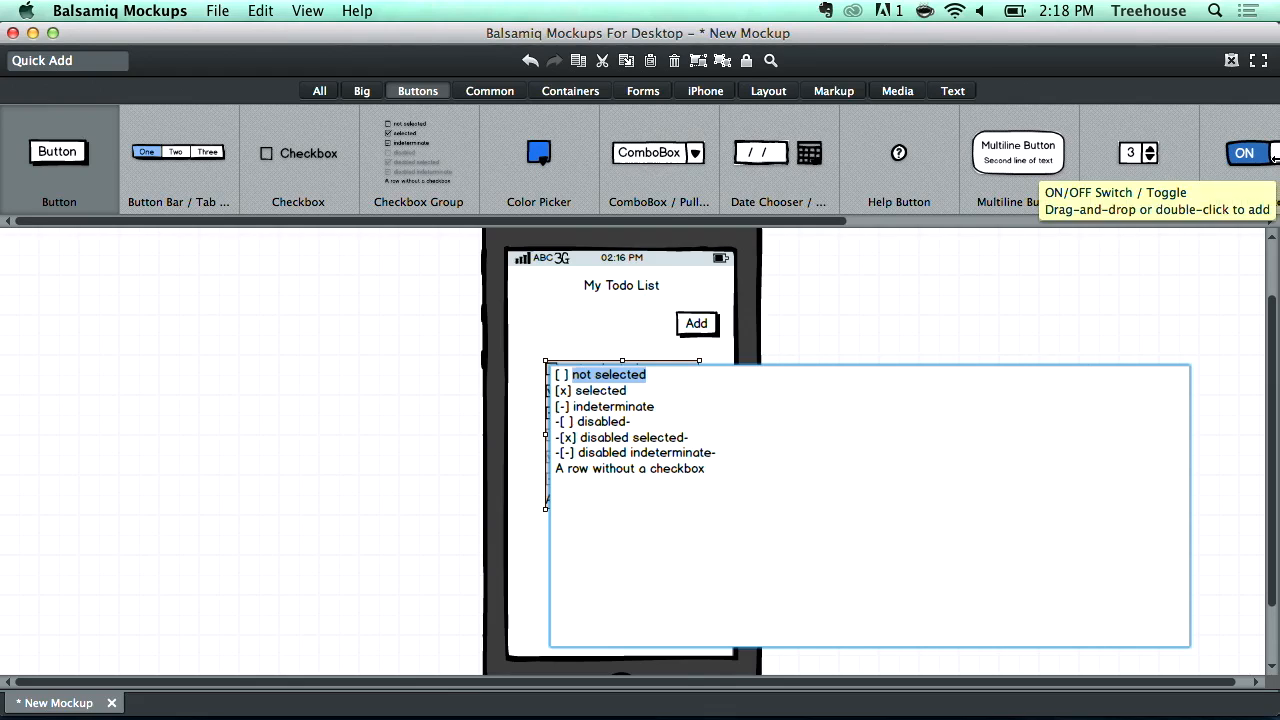
type("Bread")
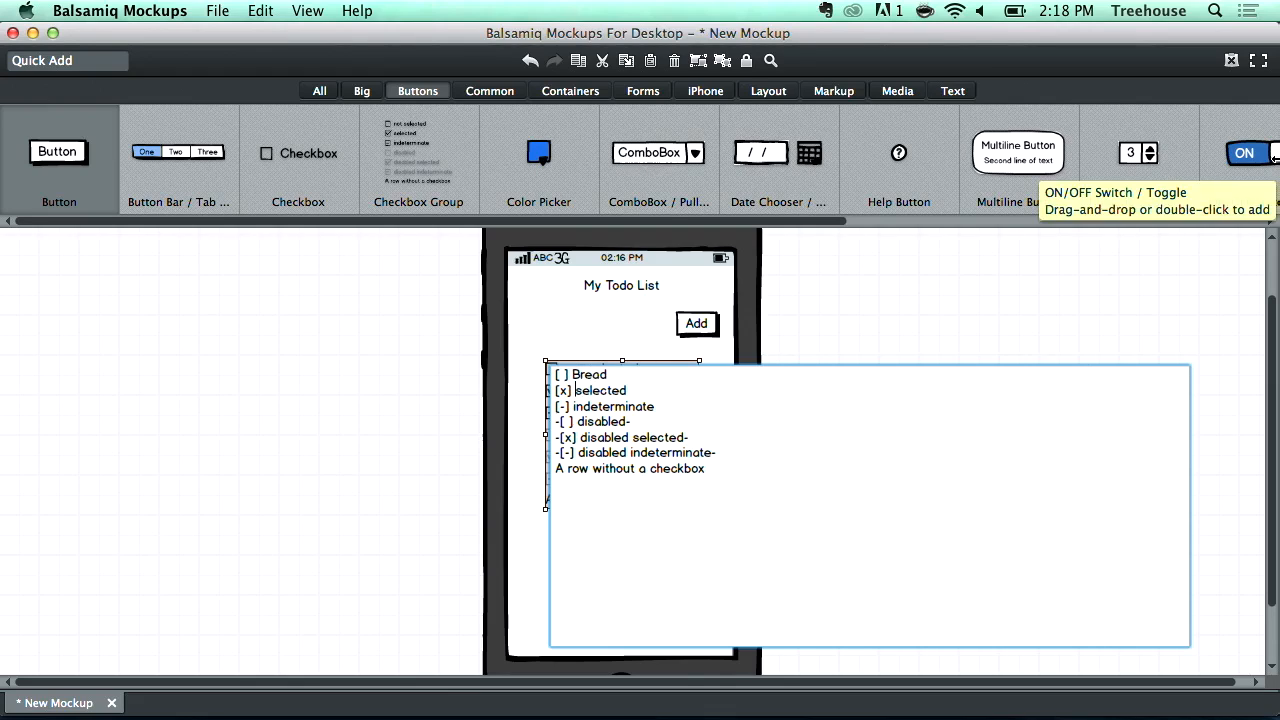
key("alt+shift+Right")
type("Milk [")
type("x")
key("alt+shift+Right")
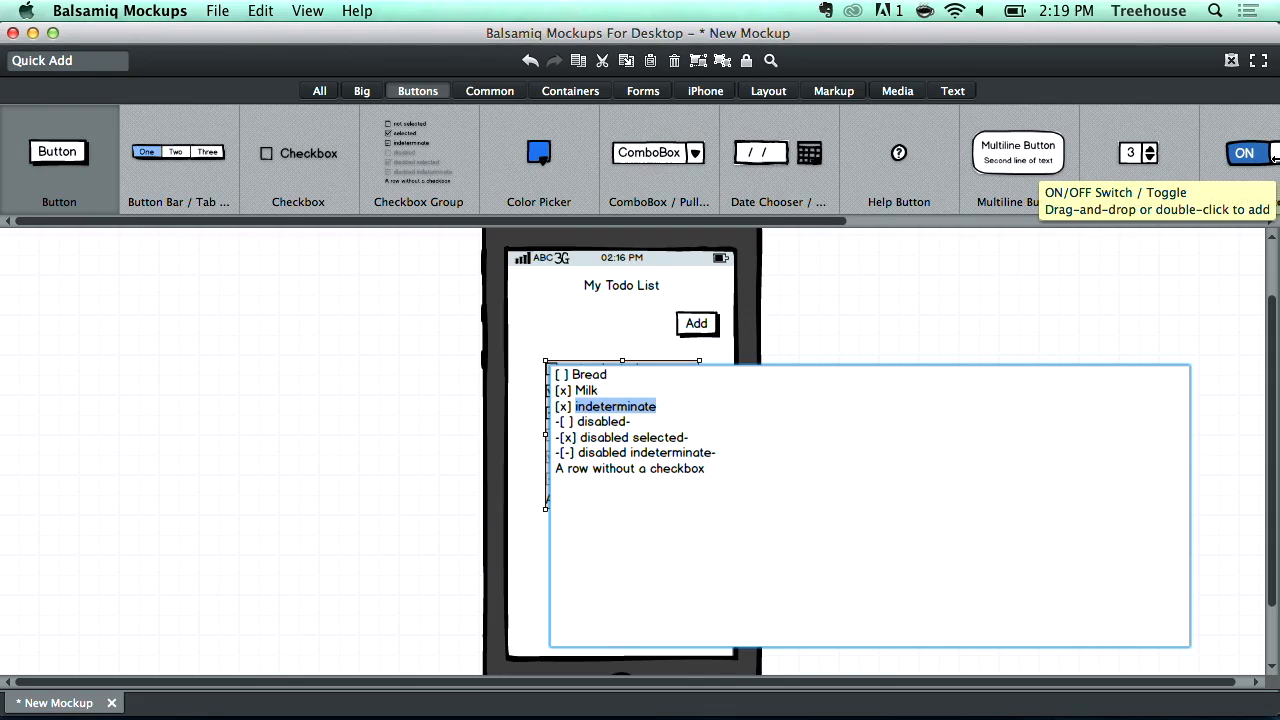
type("E")
left_click_drag(744, 468, 541, 429)
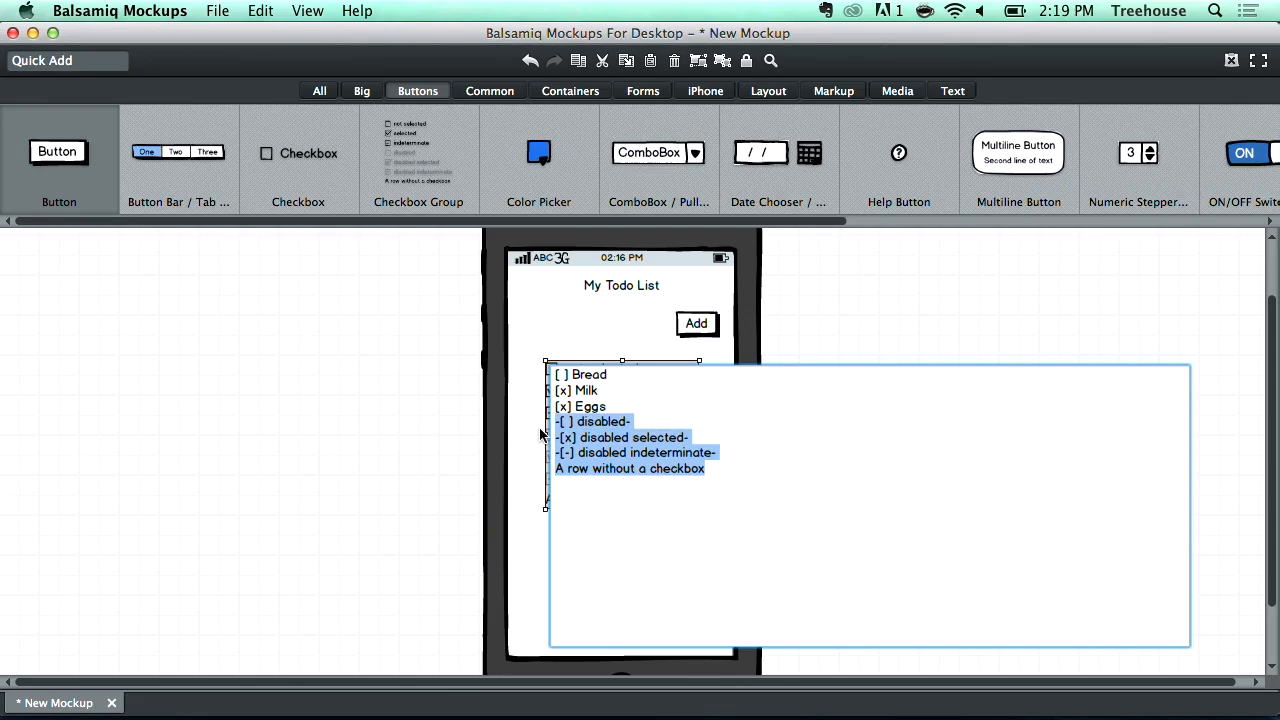
key("BackSpace")
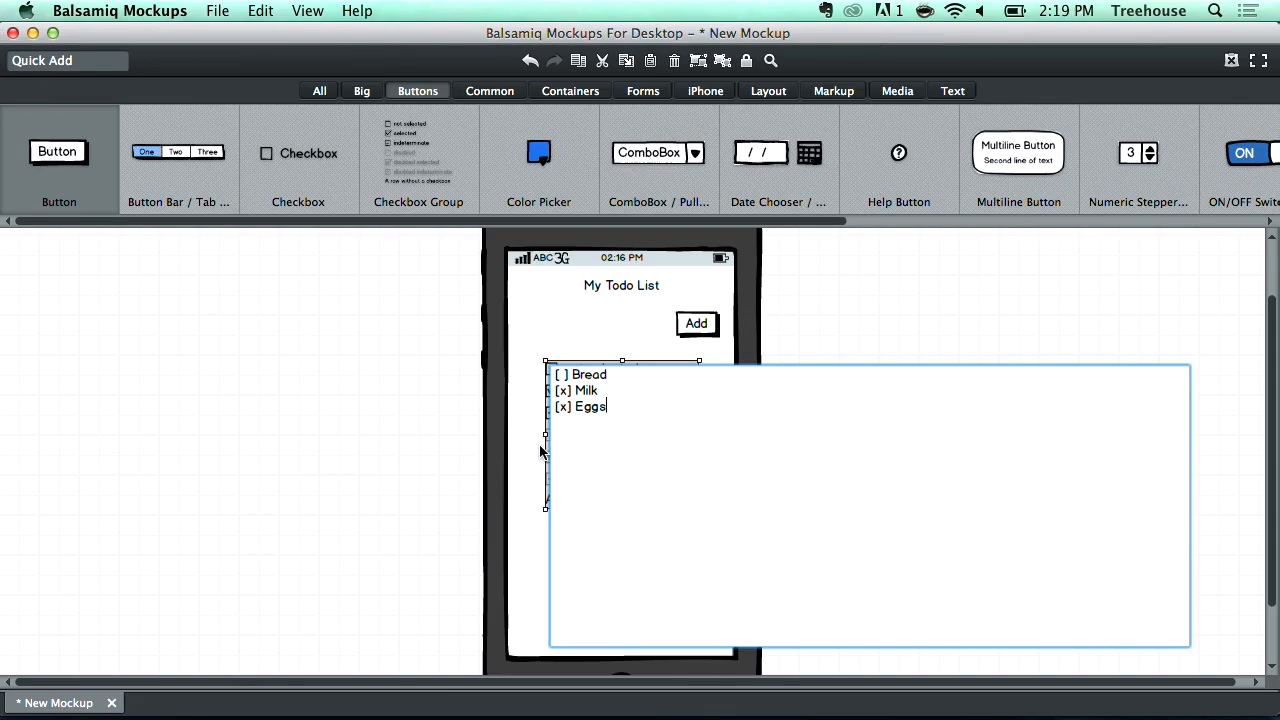
left_click(344, 428)
- Set the checkbox group's text size to 20
left_click_drag(602, 393, 646, 398)
mouse_move(544, 383)
left_mouse_down()
mouse_move(522, 383)
mouse_move(537, 383)
left_mouse_up()
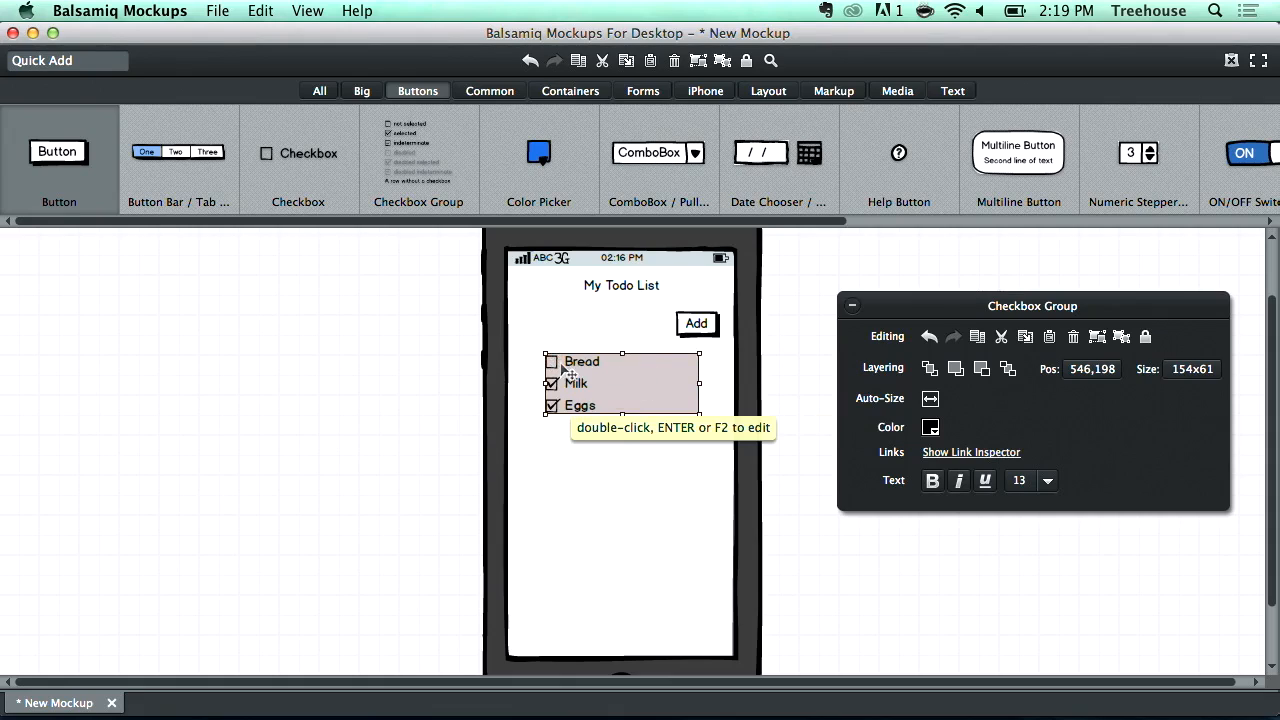
left_click(1054, 482)
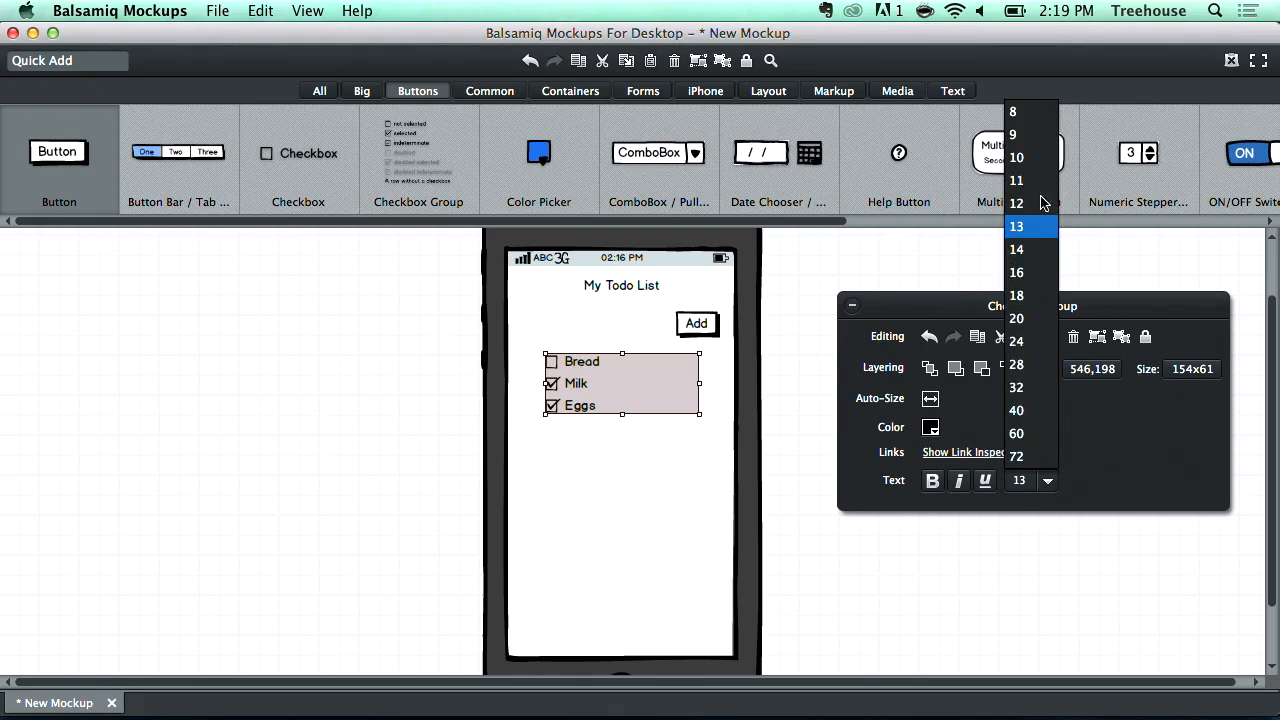
left_click(1026, 275)
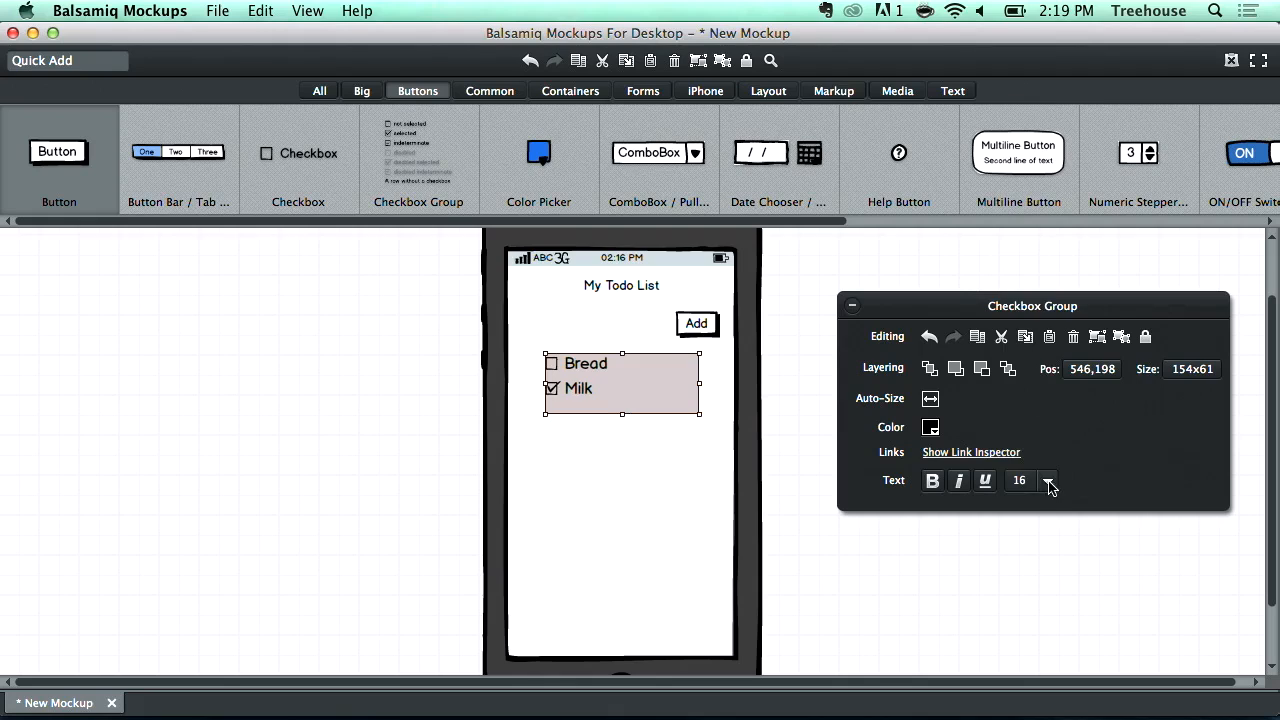
left_click(1048, 480)
left_click(1040, 319)
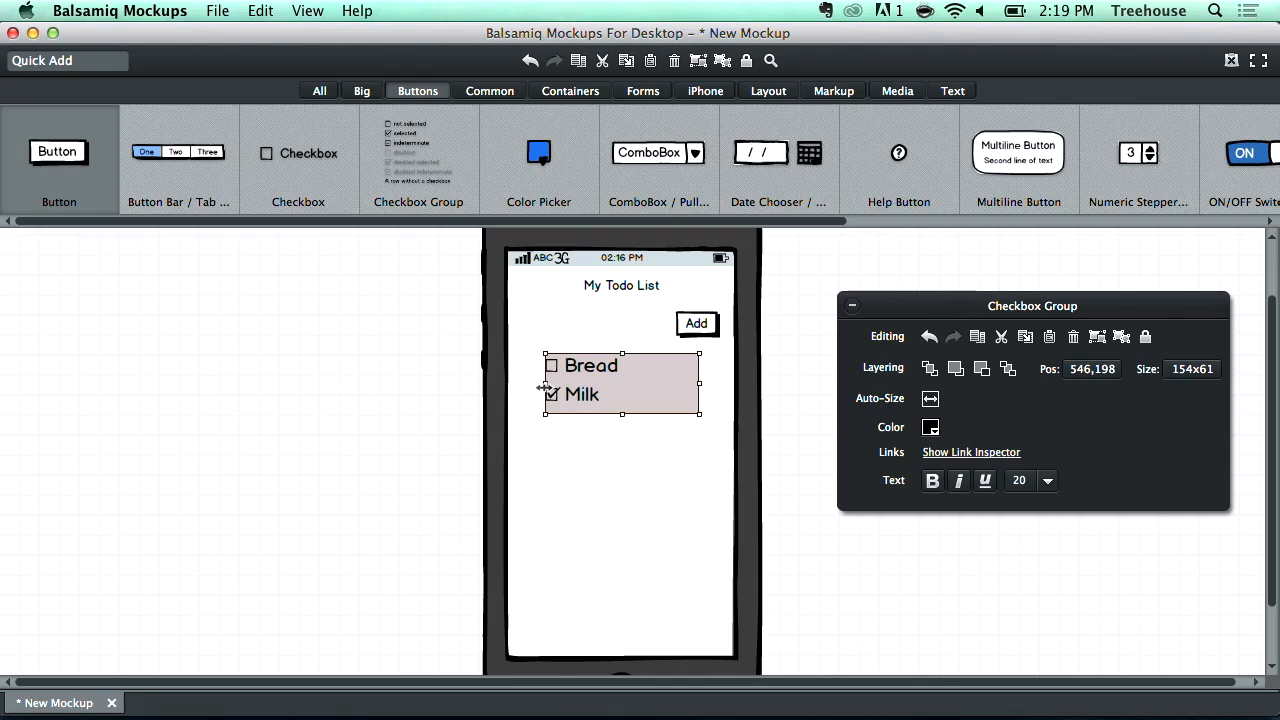
- Resize the checkbox group to about 183x108 so all three items show
left_click_drag(544, 384, 513, 387)
left_click_drag(605, 415, 603, 460)
mouse_move(699, 405)
left_mouse_down()
mouse_move(720, 401)
mouse_move(689, 401)
mouse_move(720, 406)
mouse_move(679, 417)
left_mouse_up()
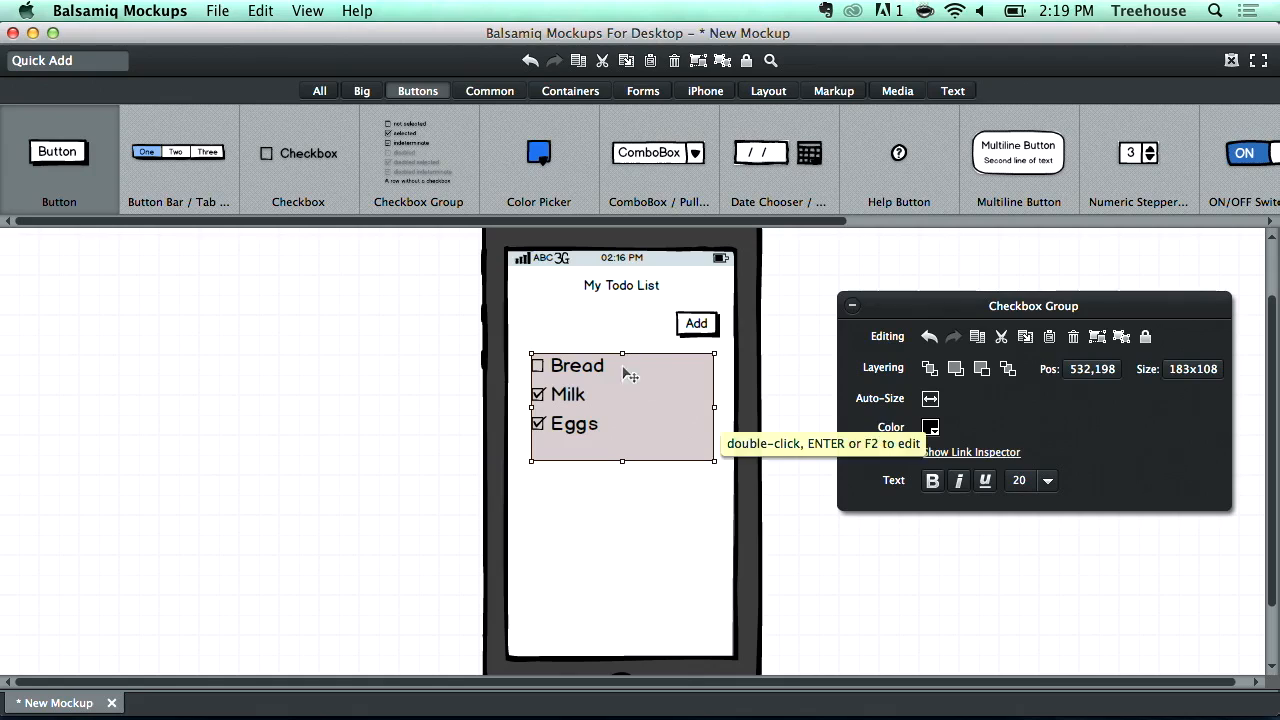
- Rename the title label to 'Groceries'
left_click(763, 284)
left_click(612, 292)
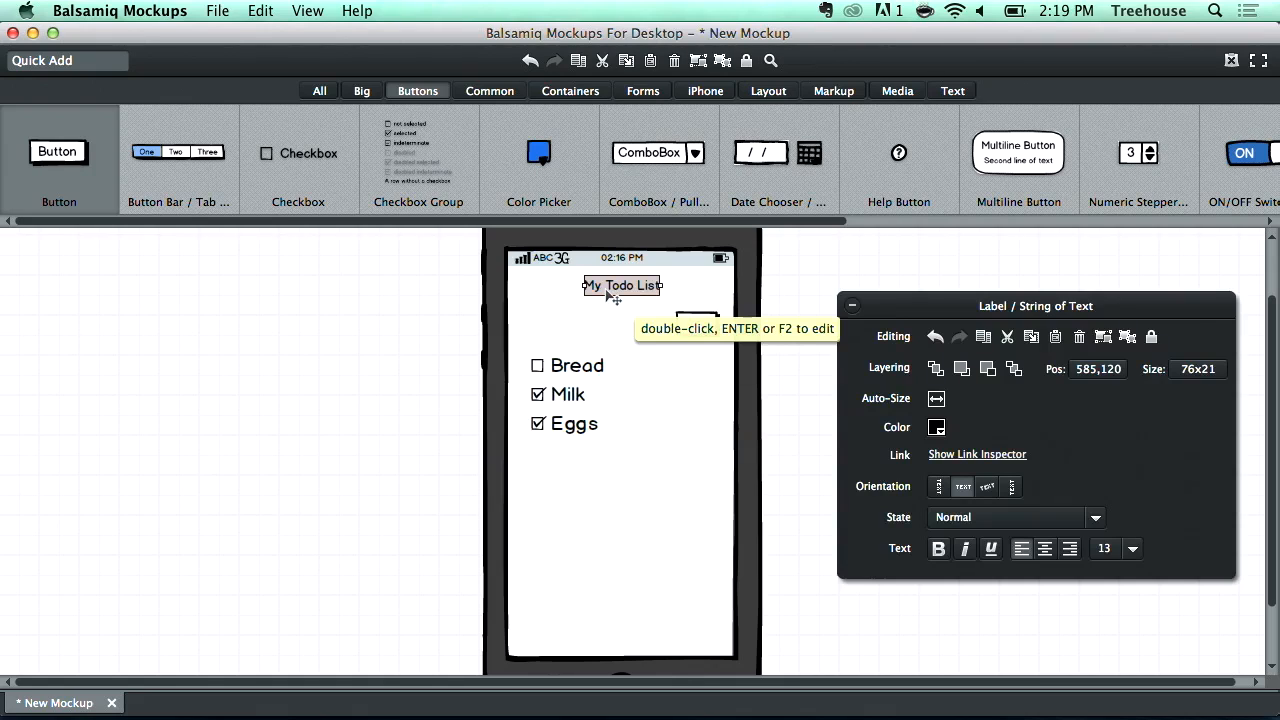
double_click(608, 292)
type("Groce")
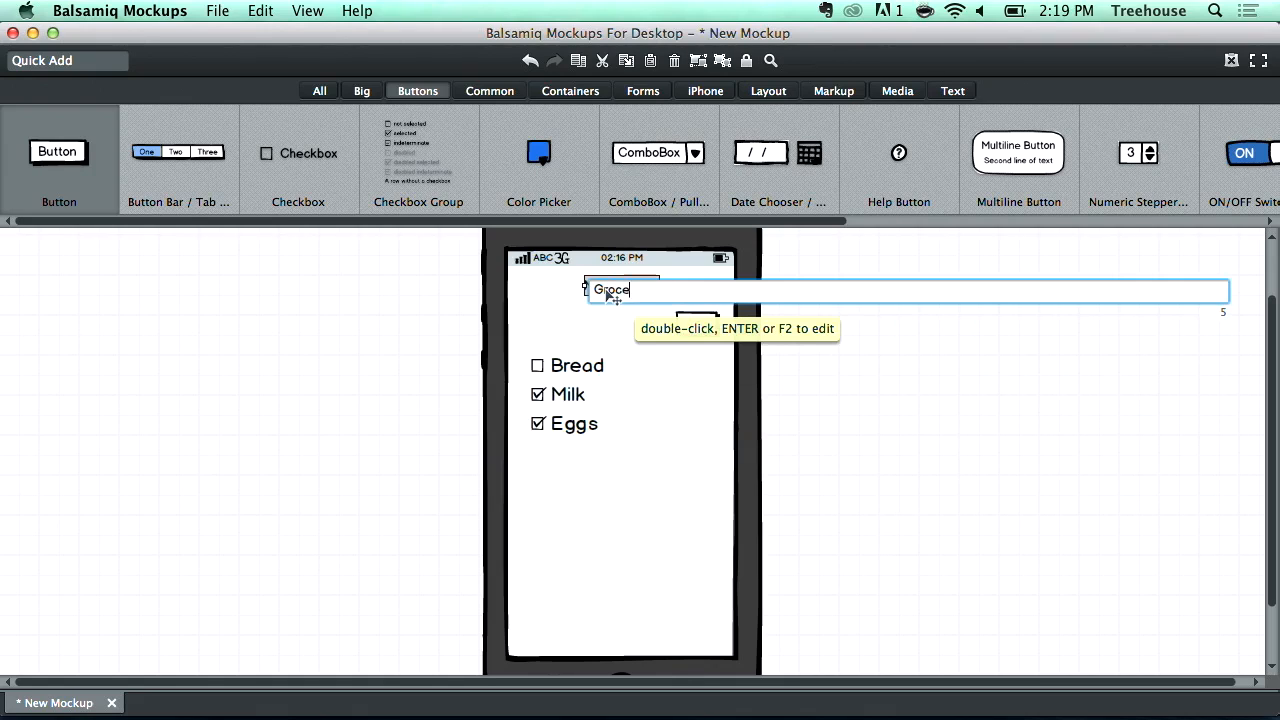
key("Return")
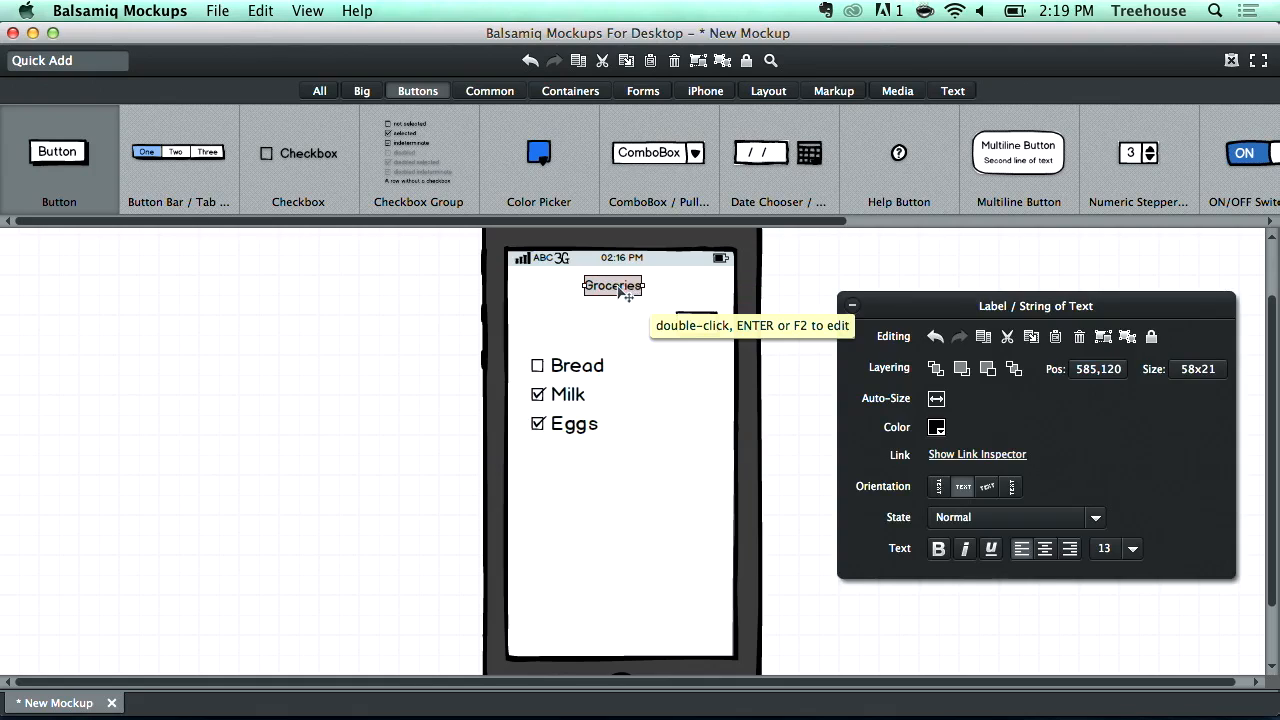
- Set the Groceries title's text size to 20 and move it slightly lower
left_click(1138, 549)
left_click(1101, 386)
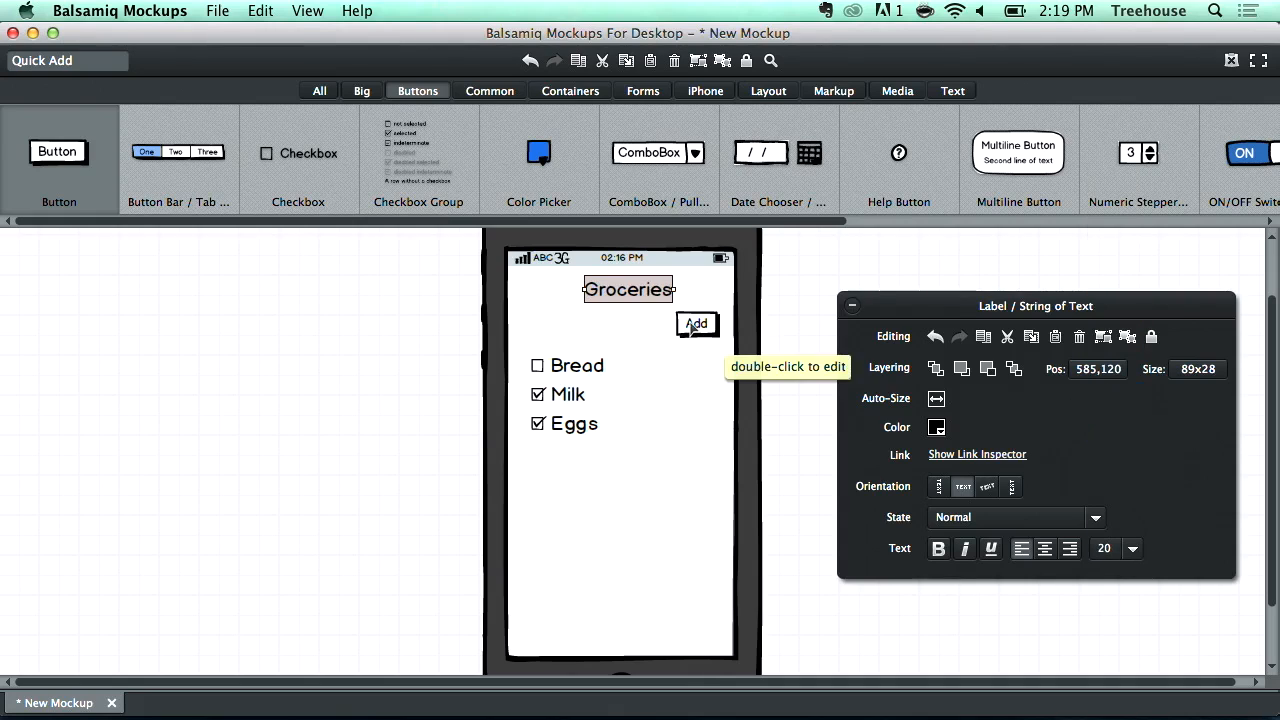
left_click_drag(640, 285, 645, 303)
left_click(801, 309)
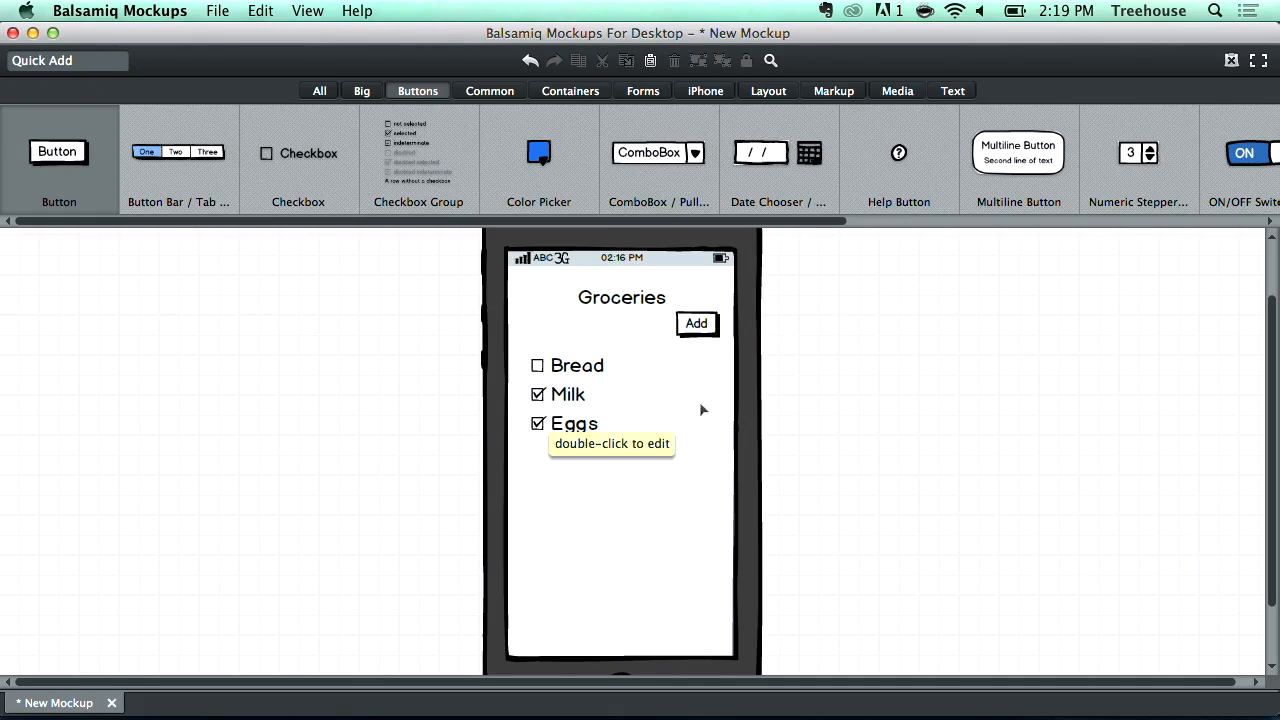
- Insert an Icon element beside the list and choose the circled plus symbol for it
left_click(697, 324)
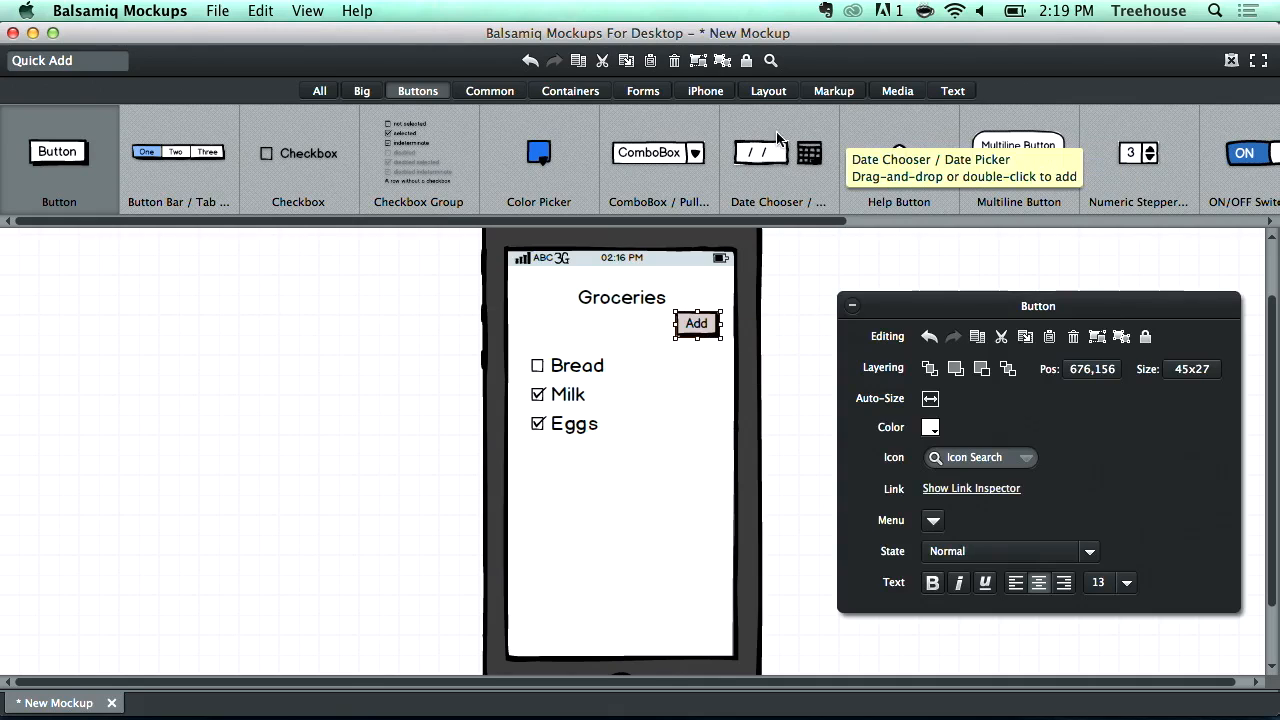
left_click(896, 92)
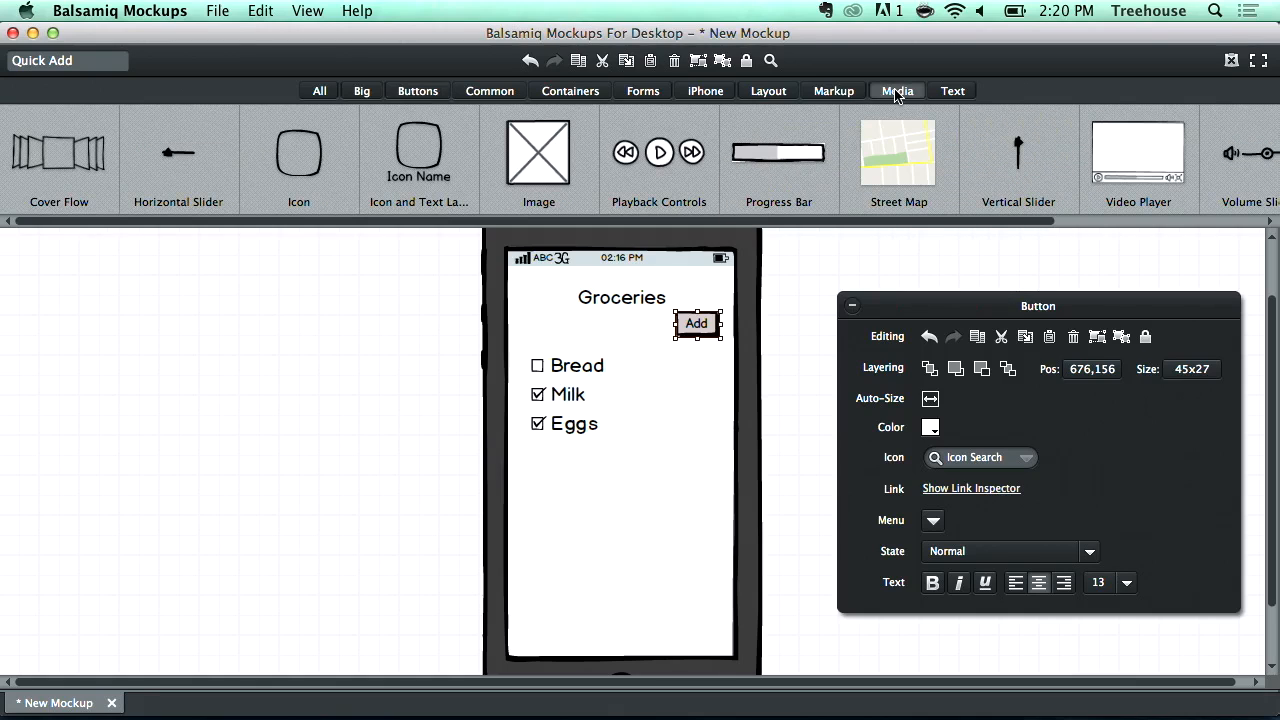
left_click_drag(325, 160, 679, 387)
left_click(929, 456)
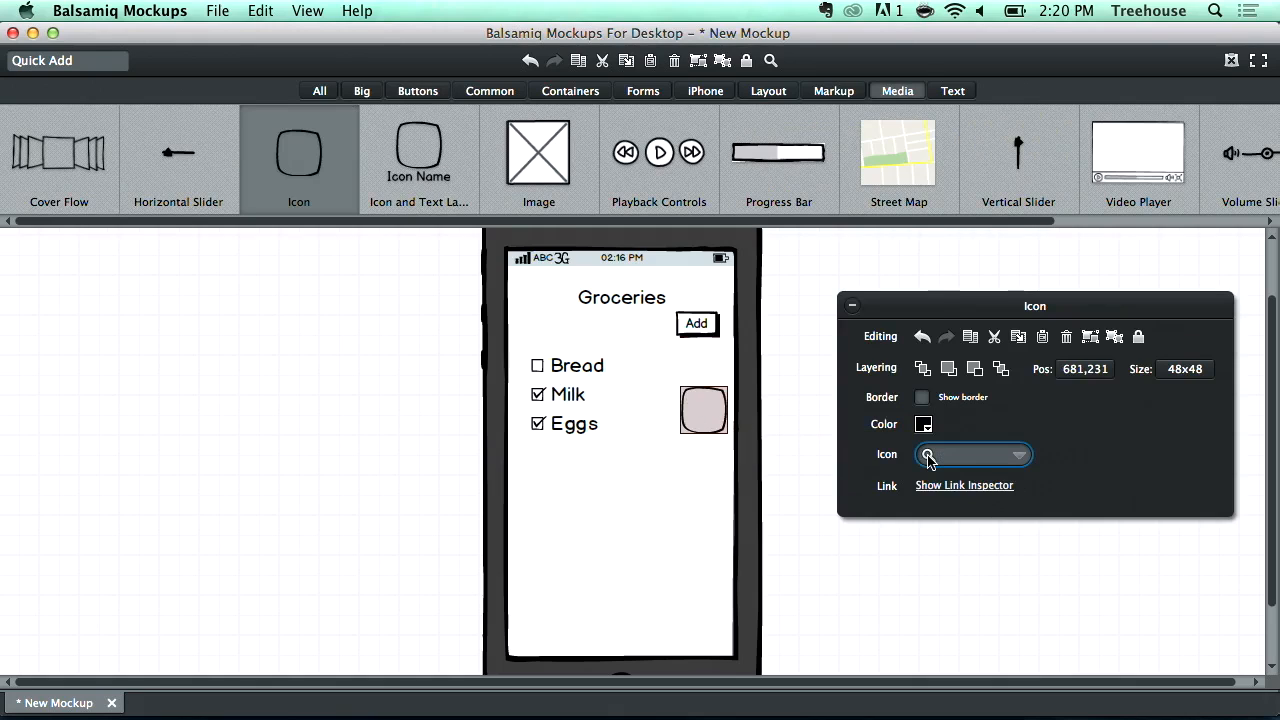
left_click(1030, 426)
double_click(703, 413)
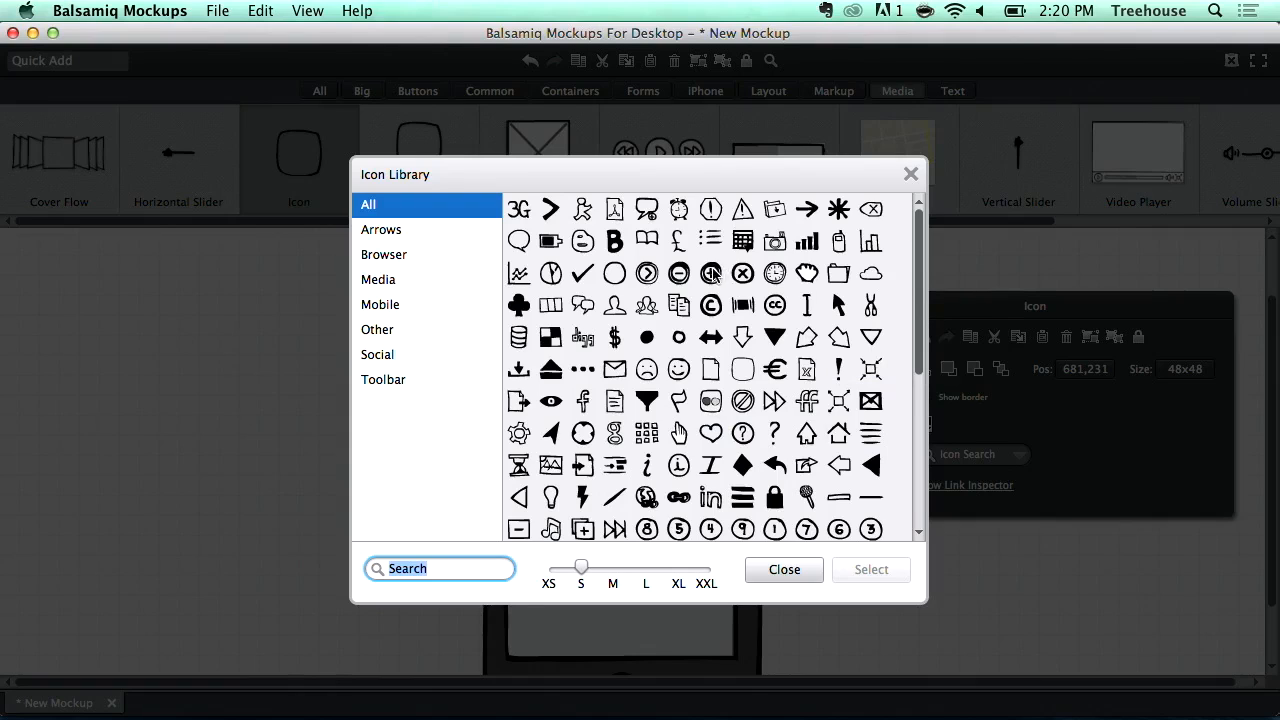
left_click(712, 271)
left_click(872, 575)
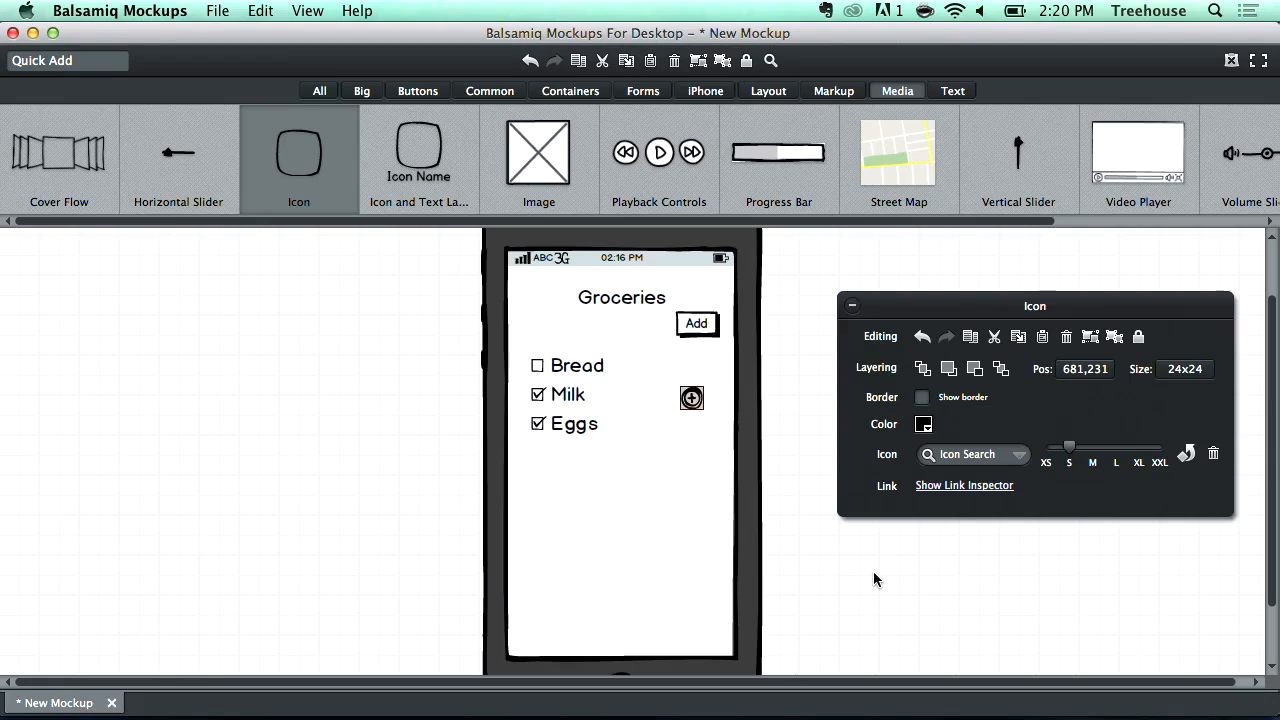
- Delete the Add button and move the plus icon up into its place
left_click(700, 325)
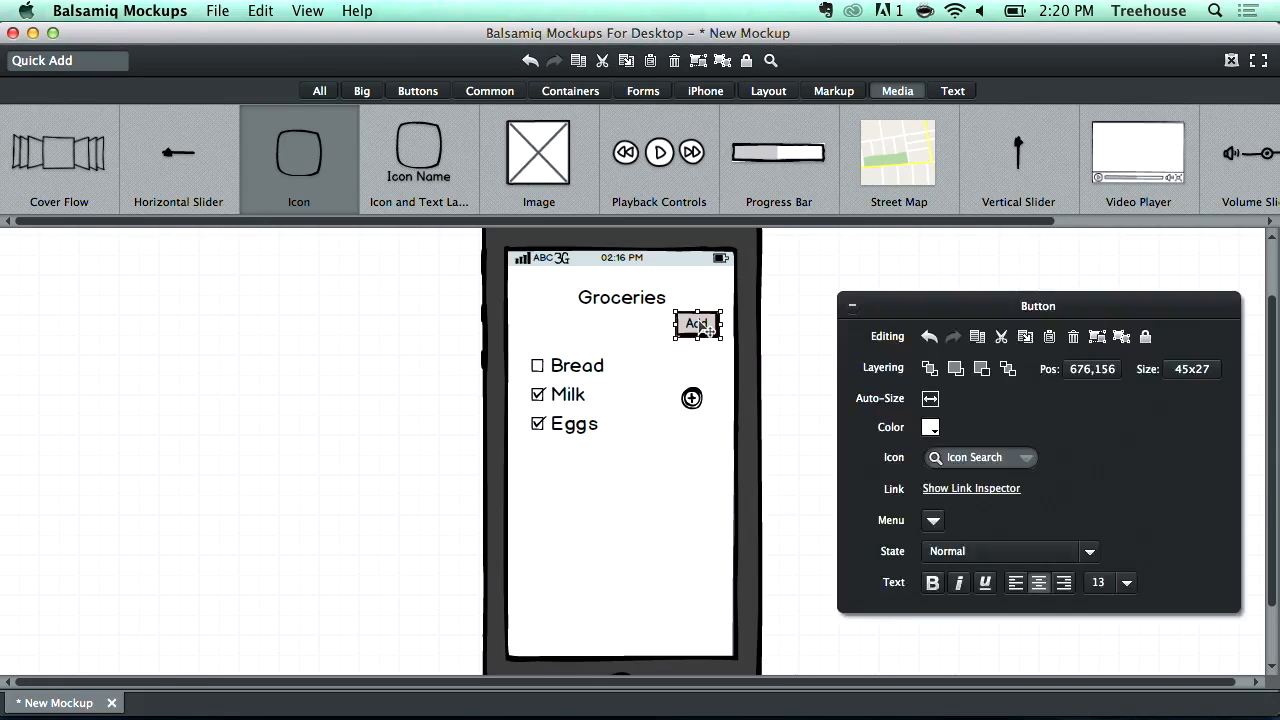
key("Delete")
left_click_drag(686, 402, 694, 342)
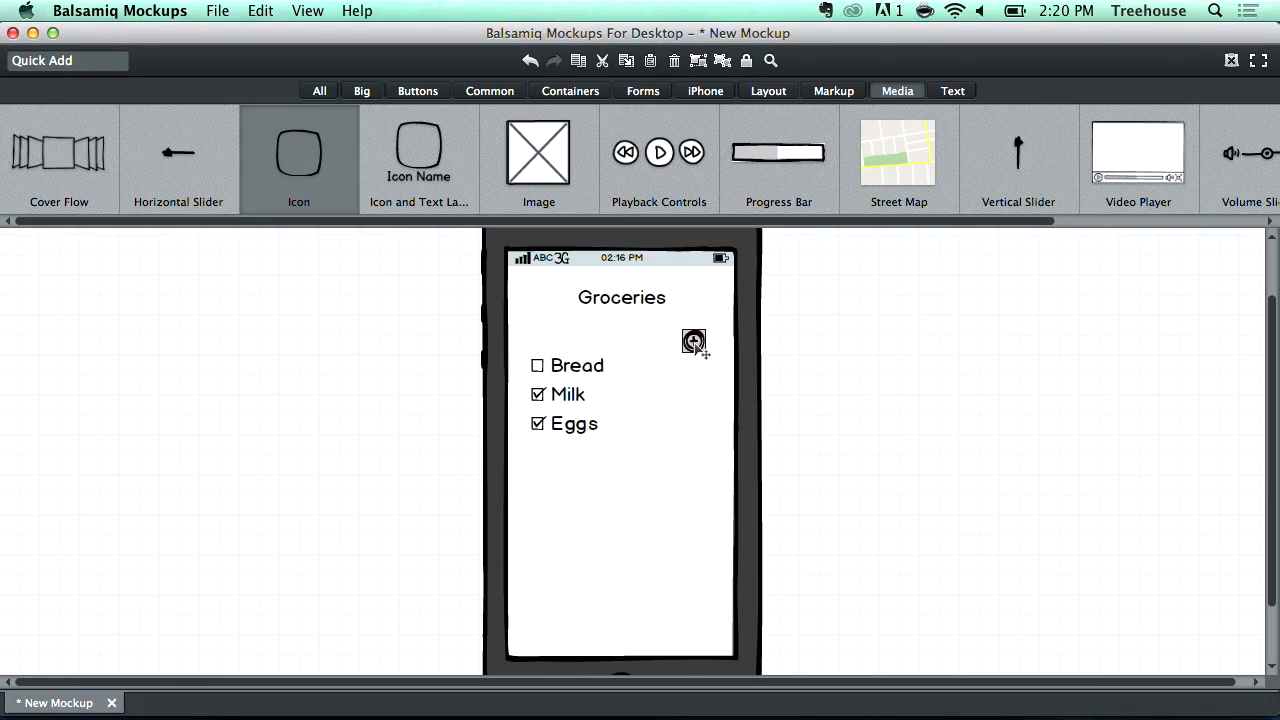
- Set the plus icon's size to M, about 32x32, and move it slightly higher
left_click_drag(1069, 447, 1116, 447)
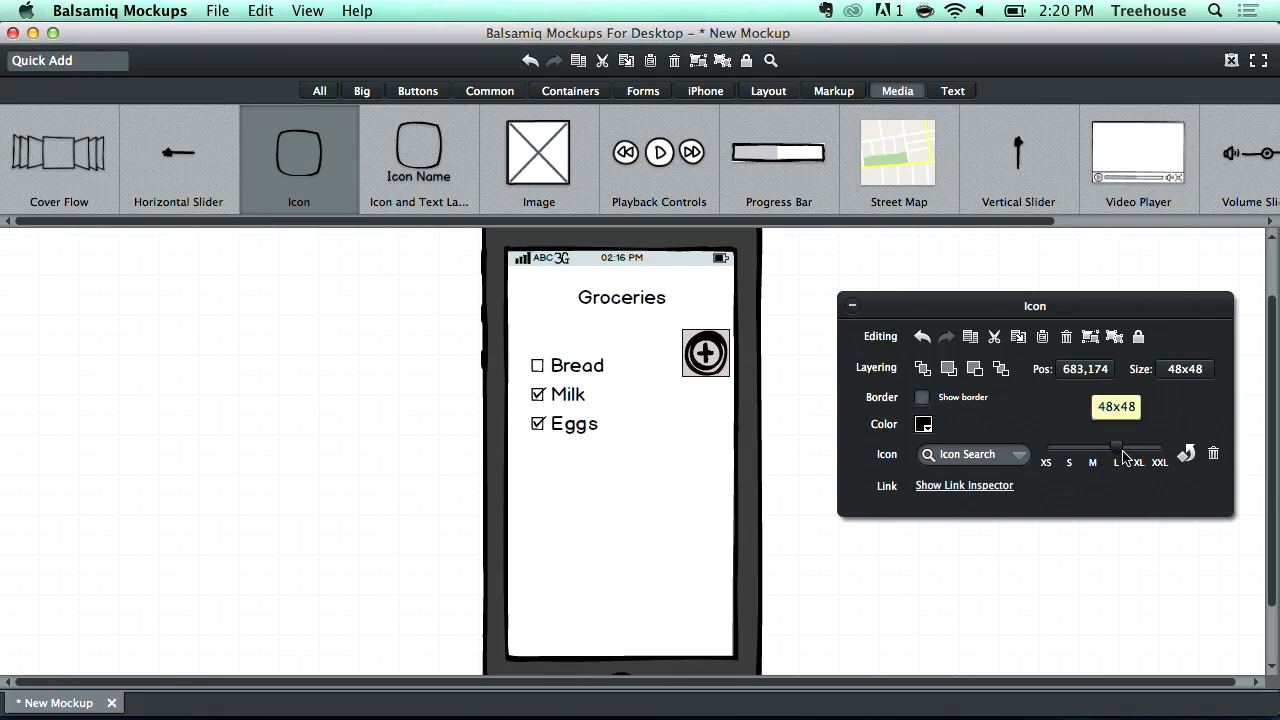
left_click_drag(712, 366, 712, 348)
left_click_drag(1116, 447, 1092, 447)
left_click(803, 366)
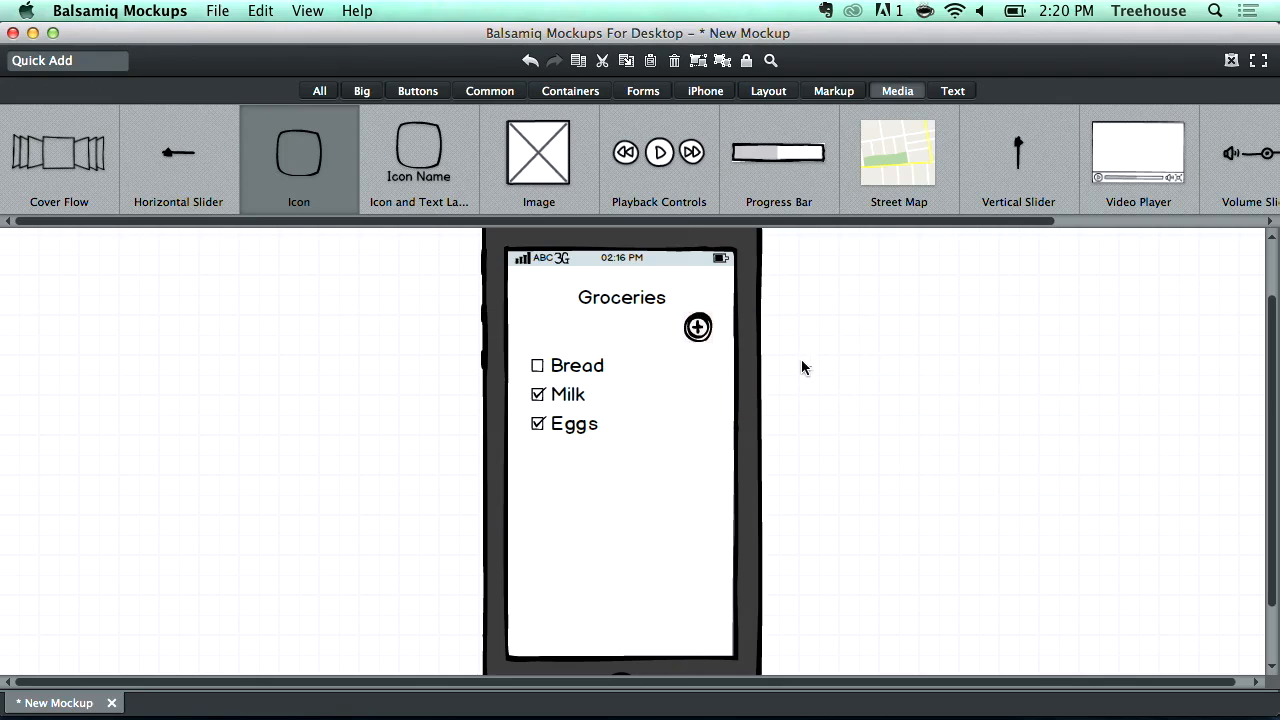
- Nudge the Groceries title and the plus icon slightly to align them
left_click(697, 327)
left_click_drag(631, 303, 636, 302)
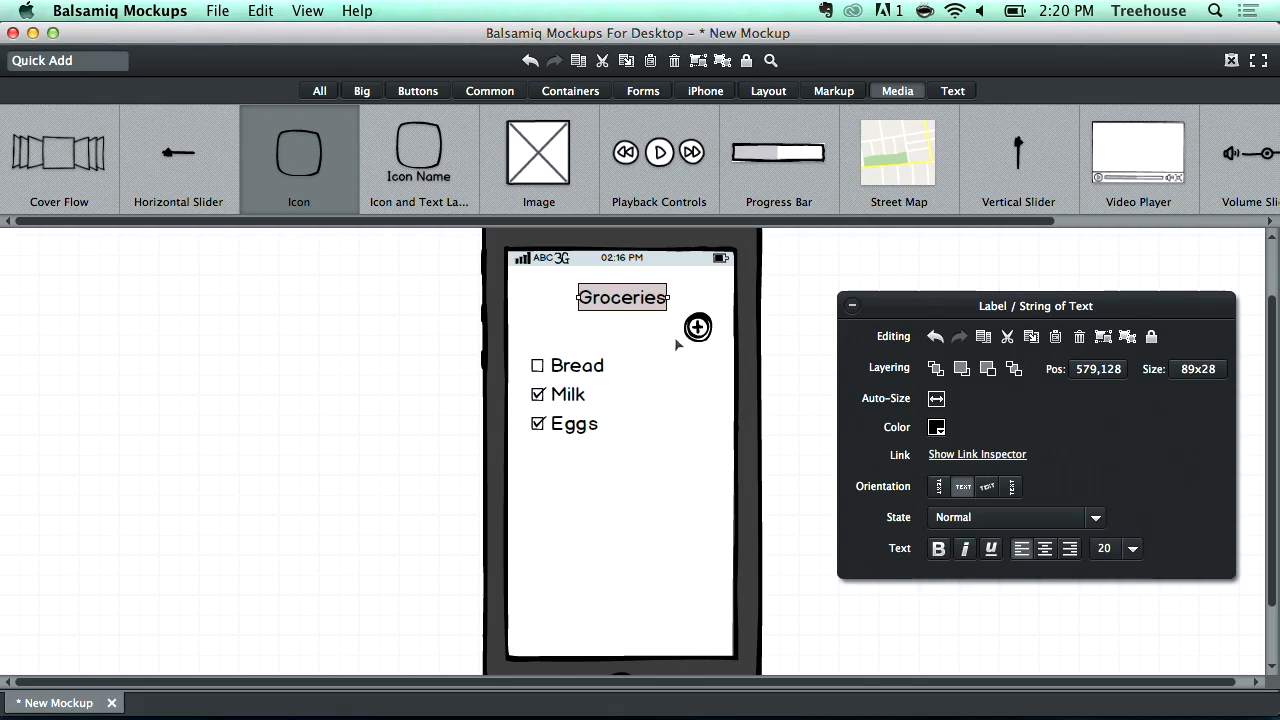
left_click_drag(699, 333, 701, 336)
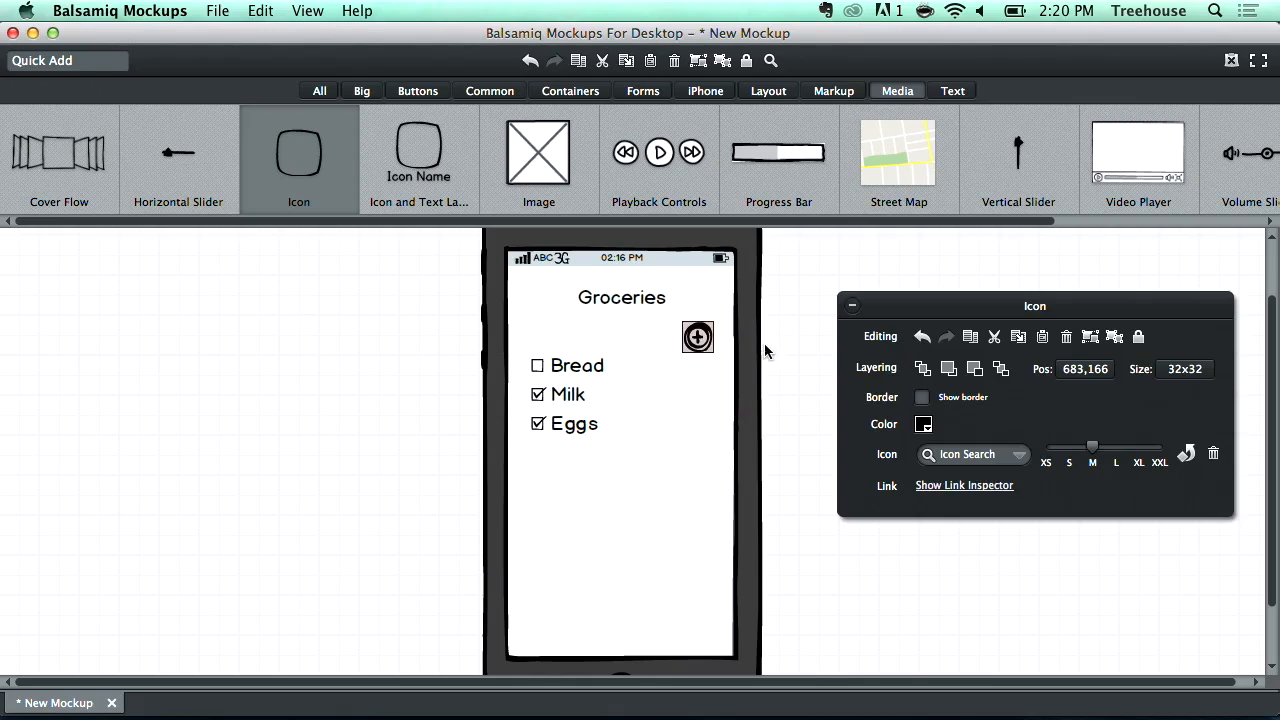
left_click(793, 324)
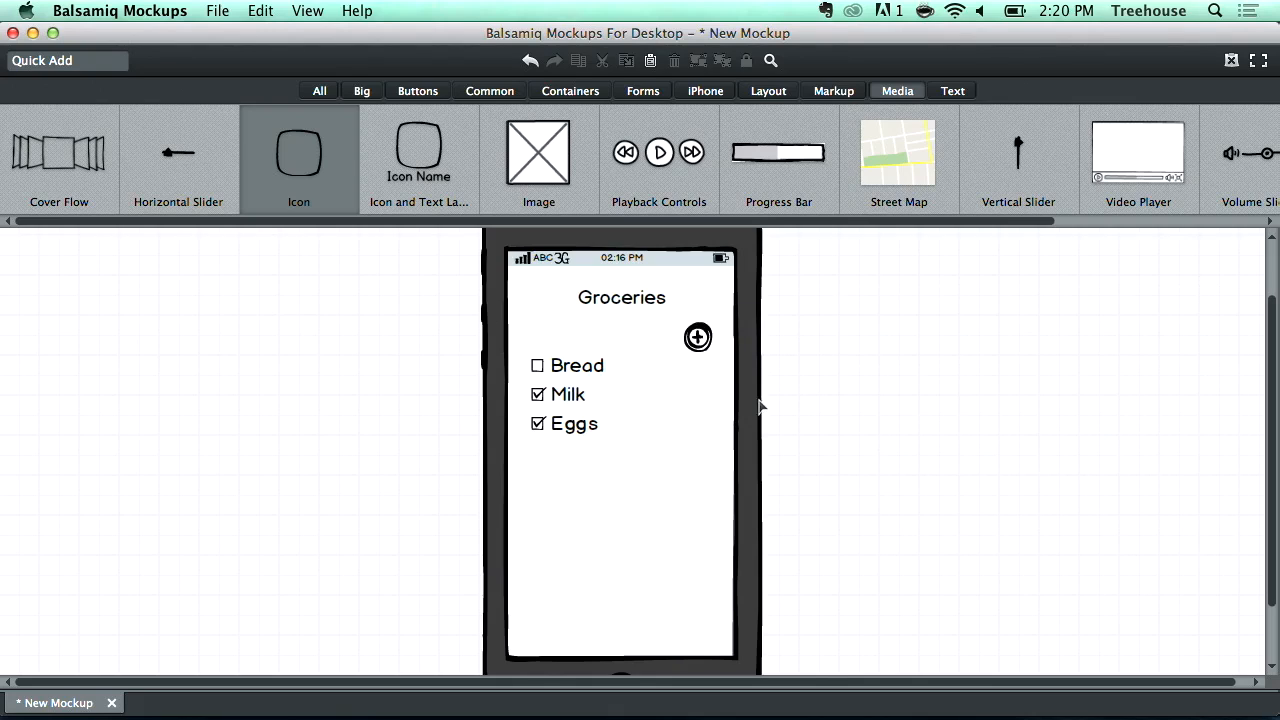